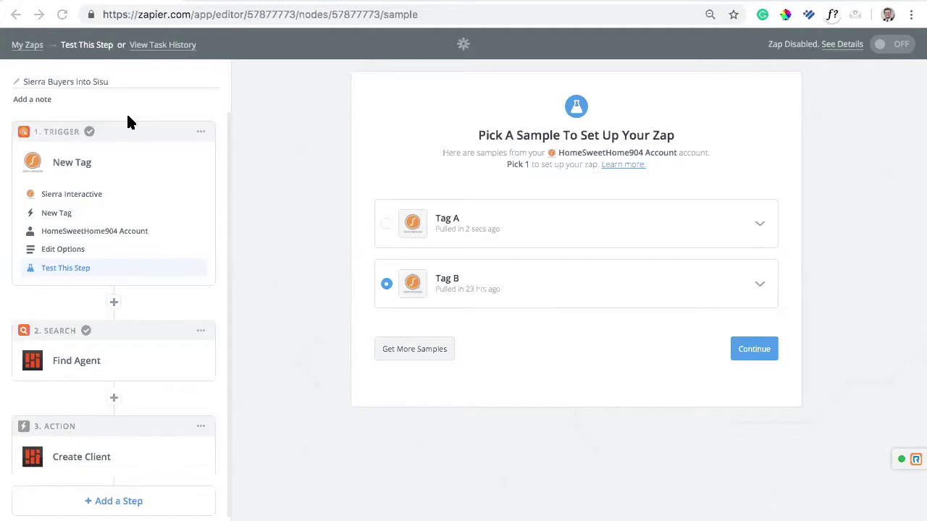
Step: Set the trigger to Sierra Interactive's New Tag event and test the HomeSweetHome904 account before continuing to the trigger options
click(68, 202)
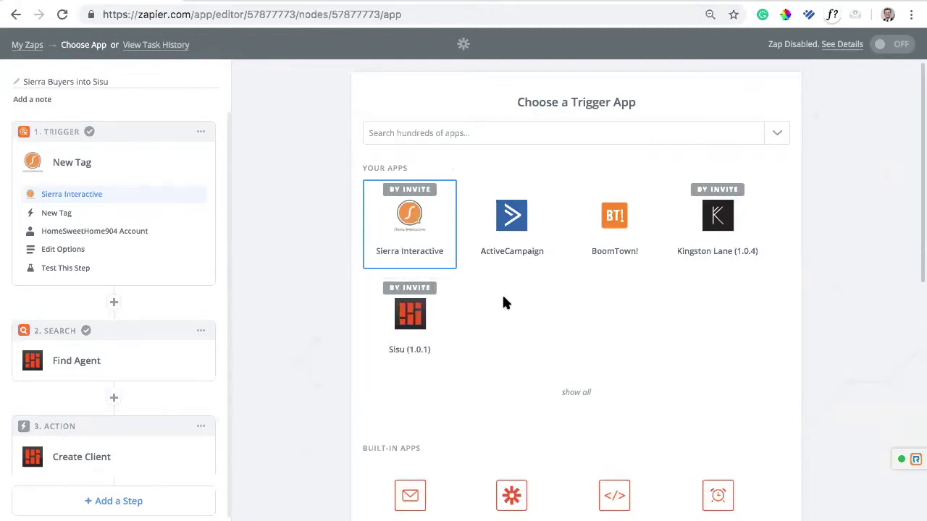
click(412, 215)
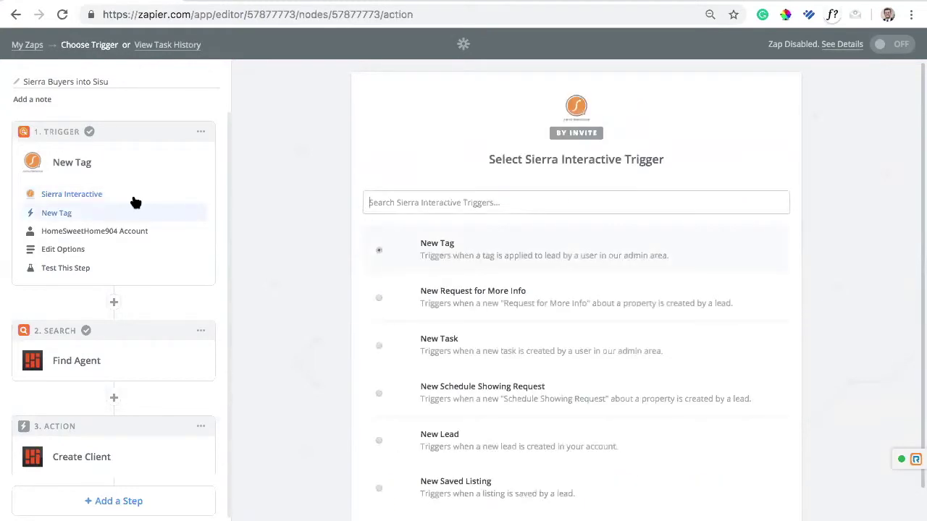
scroll(464, 165, down, 2)
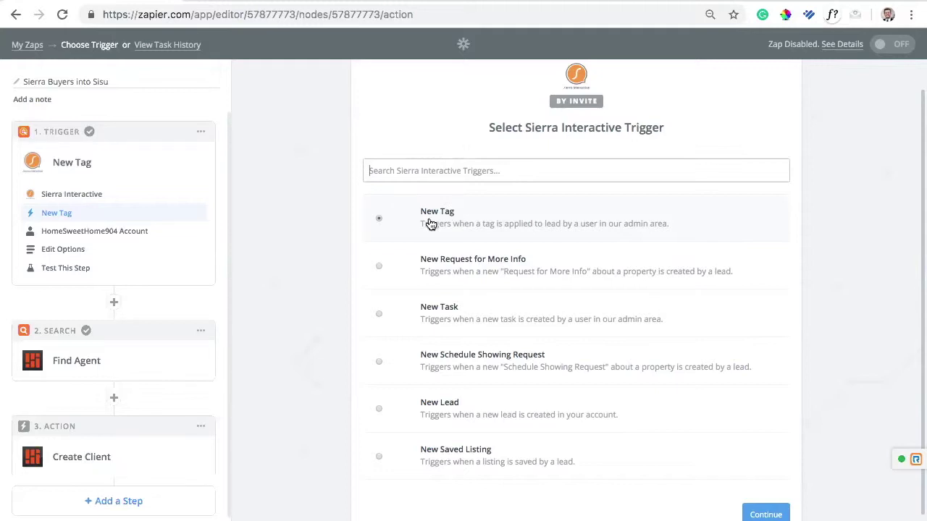
scroll(616, 248, down, 1)
click(775, 475)
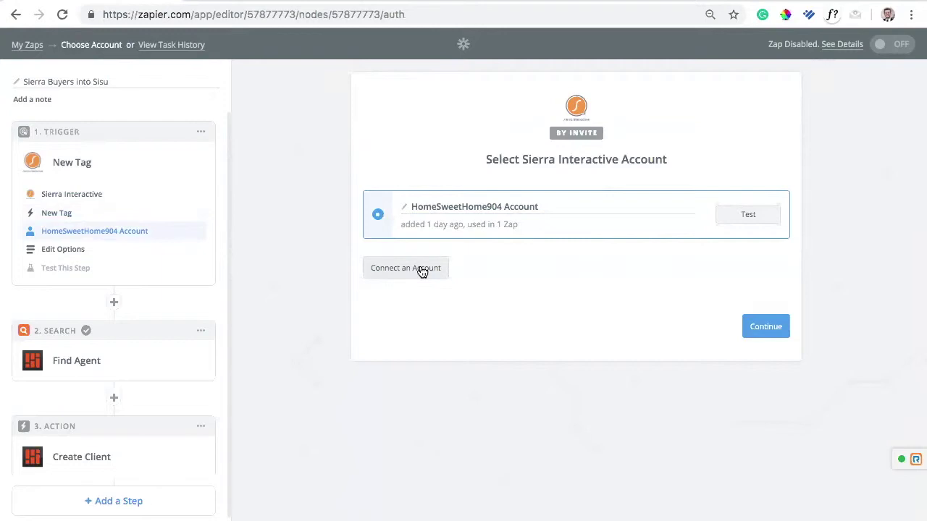
click(747, 214)
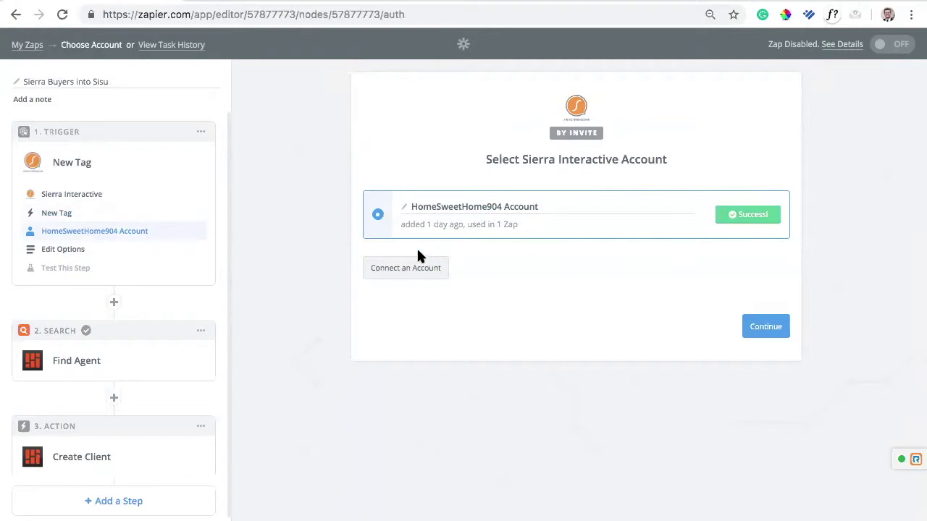
click(745, 327)
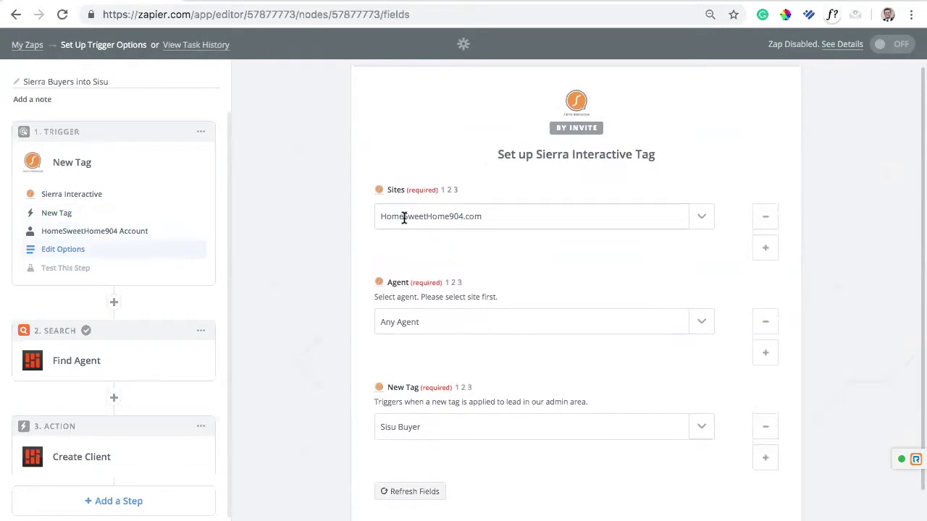
Step: Review the trigger's Sites, Agent and New Tag options, including the available agent choices, and continue to its samples
click(700, 218)
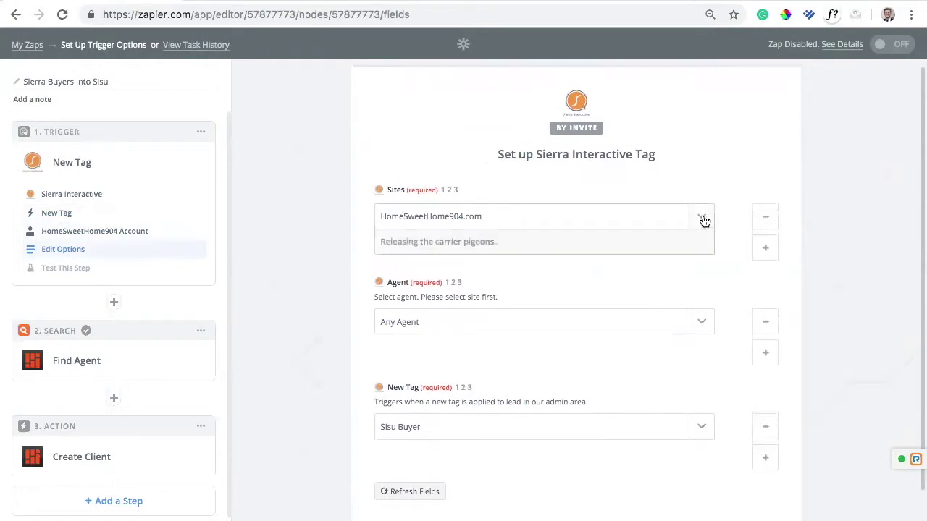
click(677, 225)
scroll(572, 291, down, 1)
click(701, 286)
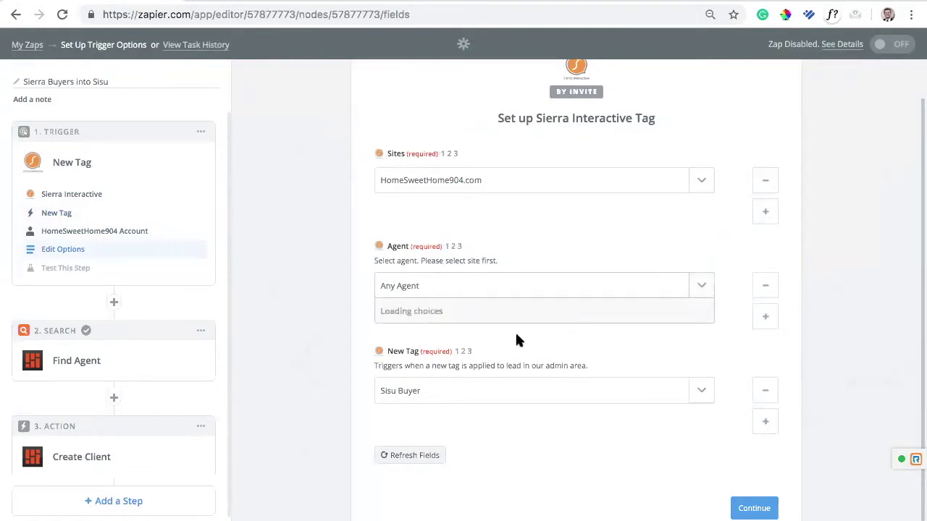
scroll(467, 343, down, 2)
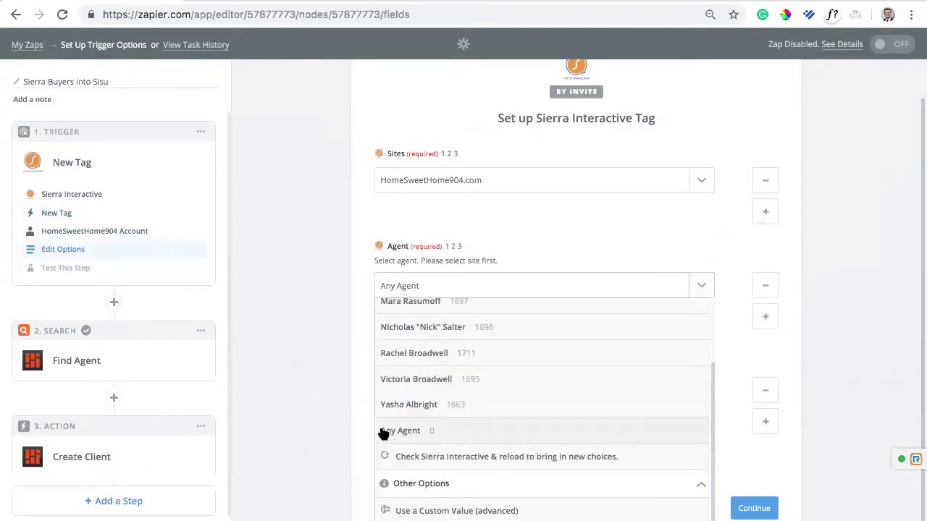
click(316, 339)
scroll(546, 260, down, 1)
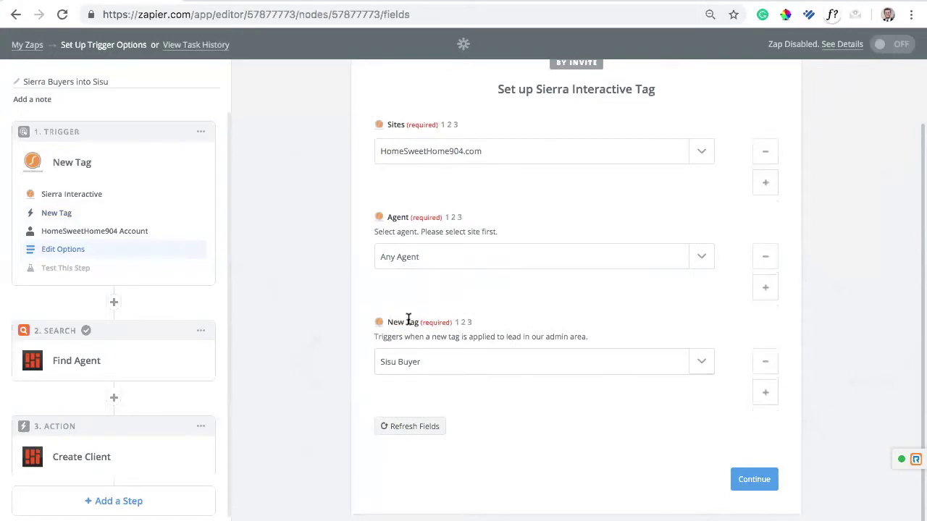
triple_click(453, 318)
click(507, 321)
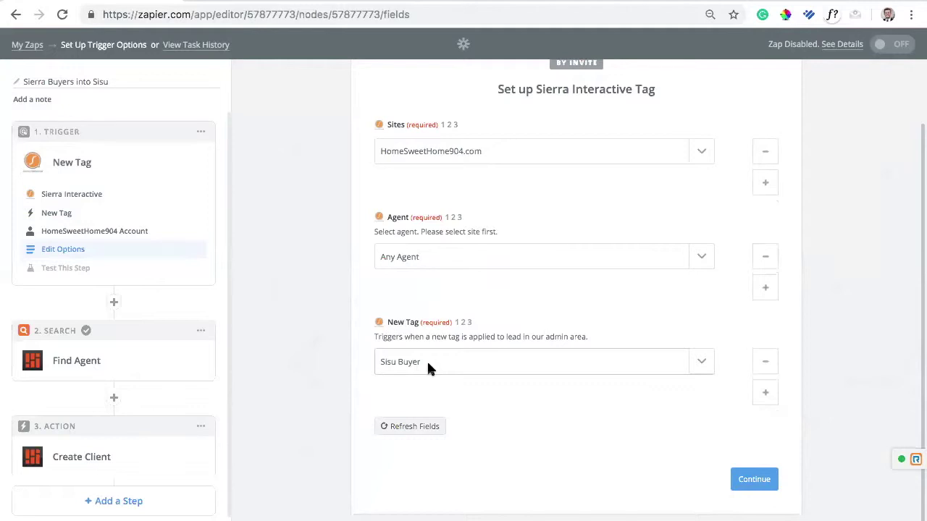
click(771, 489)
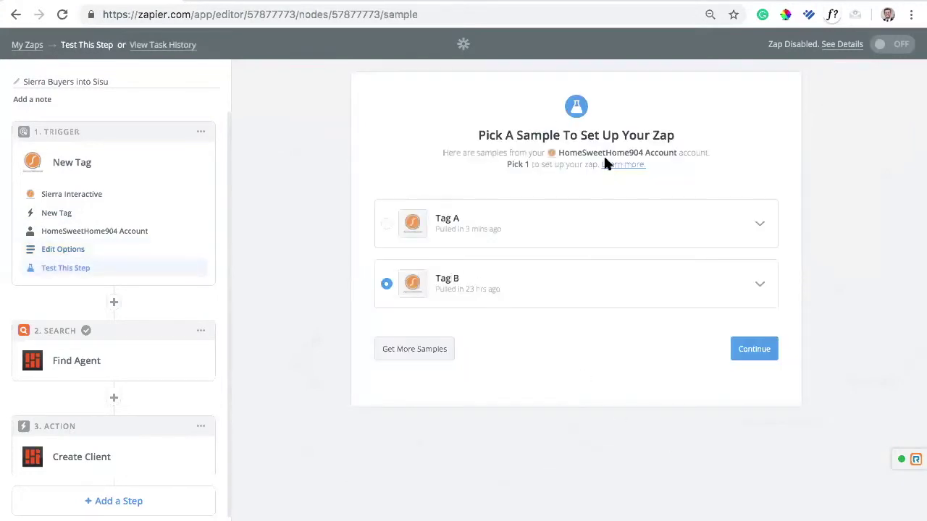
Step: Inspect the field data inside sample Tag B and continue with it as the trigger's sample
click(761, 286)
scroll(612, 323, down, 2)
scroll(612, 323, up, 1)
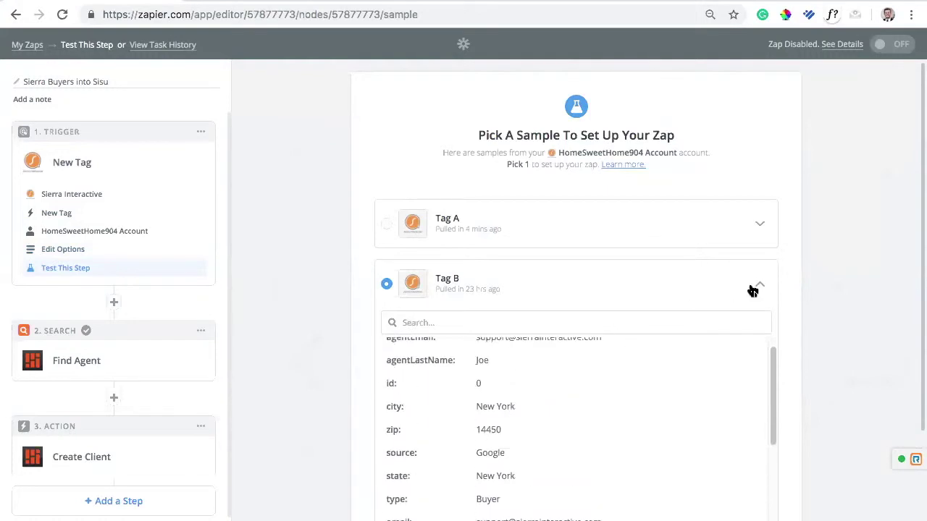
scroll(610, 405, down, 6)
scroll(603, 377, up, 6)
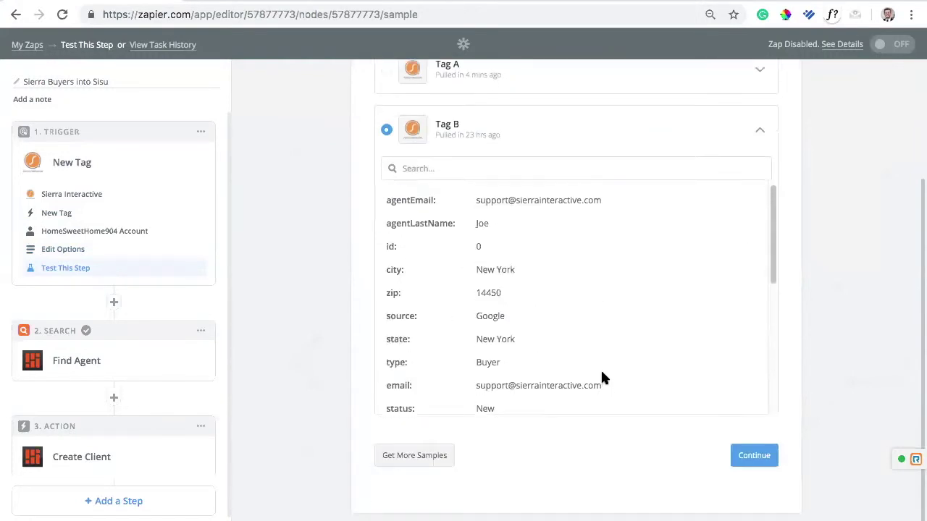
scroll(821, 271, up, 2)
click(768, 222)
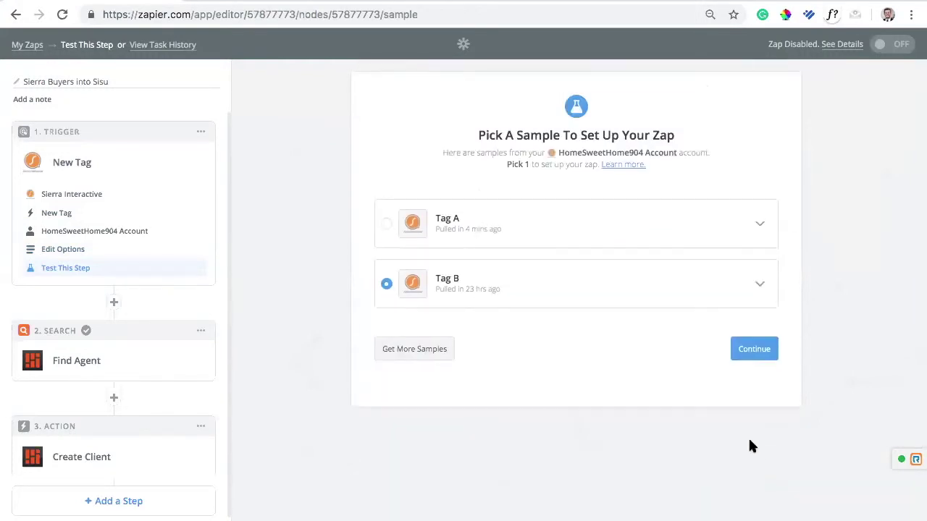
click(755, 342)
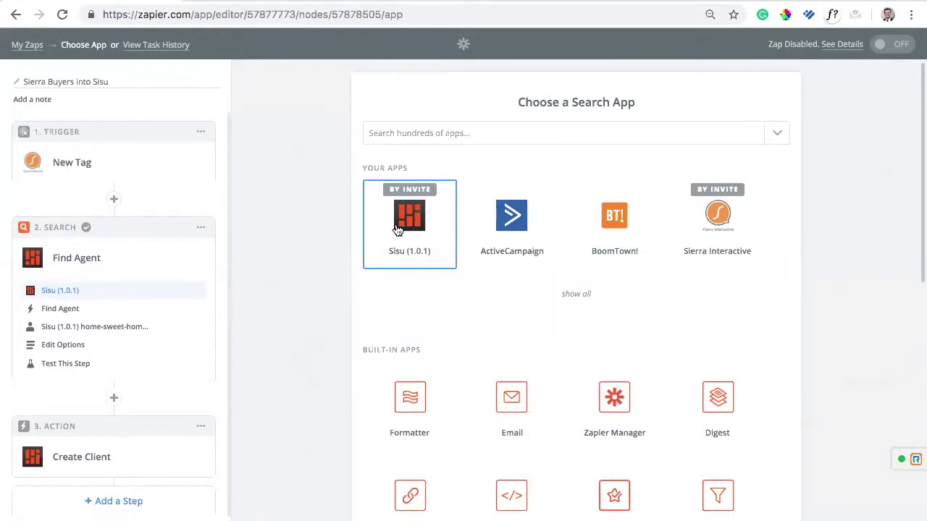
Step: Set the search step to Sisu (1.0.1) Find Agent using the home-sweet-home-northeast account
click(397, 229)
scroll(536, 311, down, 2)
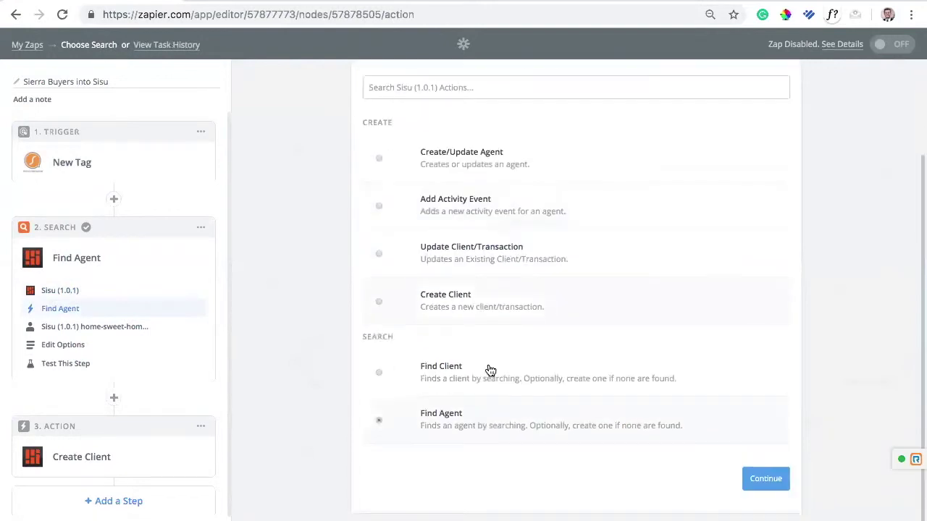
click(765, 480)
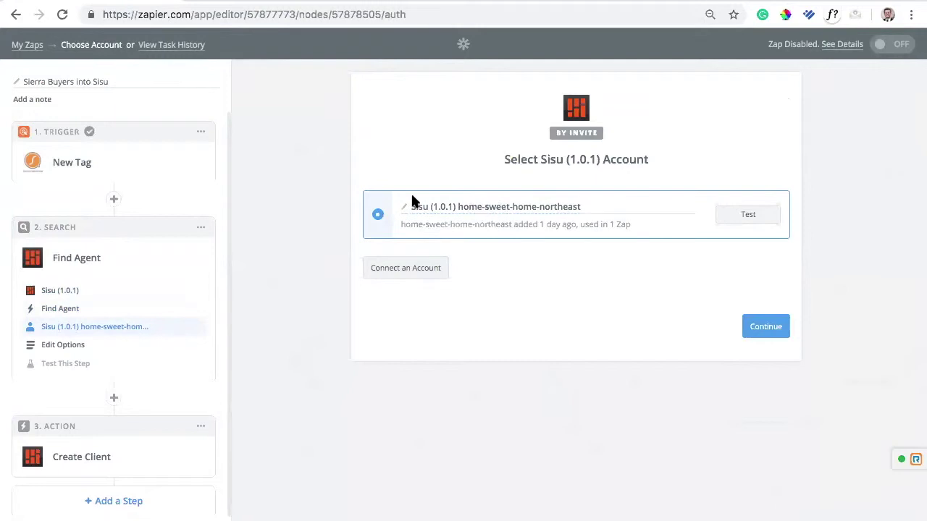
click(763, 329)
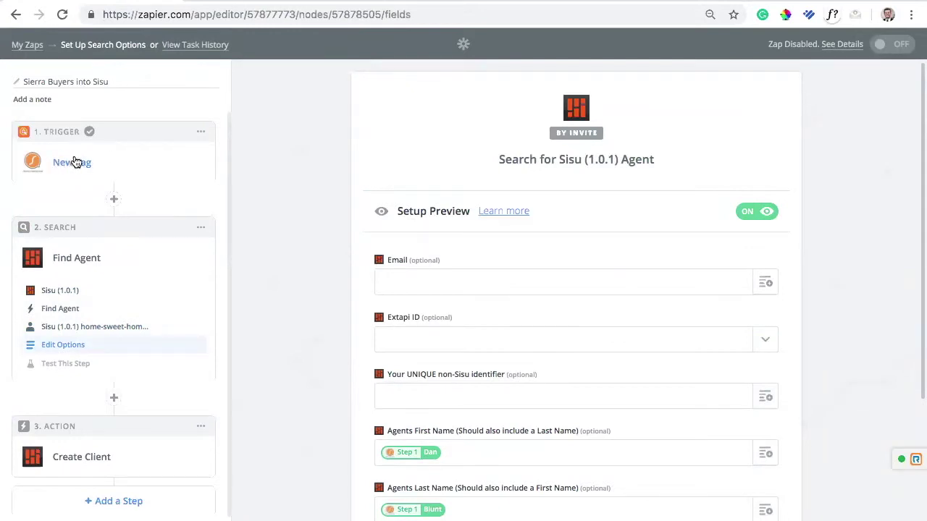
Step: Examine the Find Agent search fields and look up "agent" among the New Tag values available for Agents First Name
scroll(507, 179, down, 5)
scroll(445, 289, up, 6)
scroll(631, 120, down, 1)
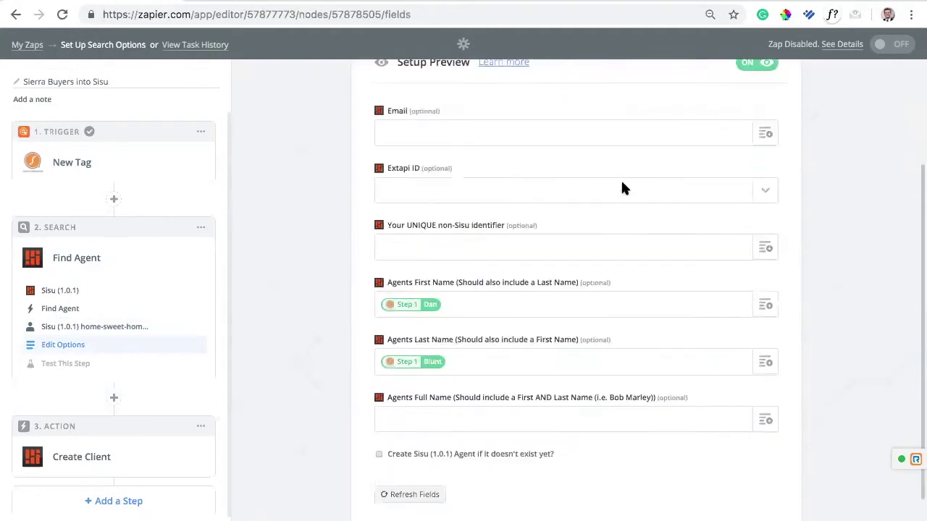
scroll(623, 188, down, 2)
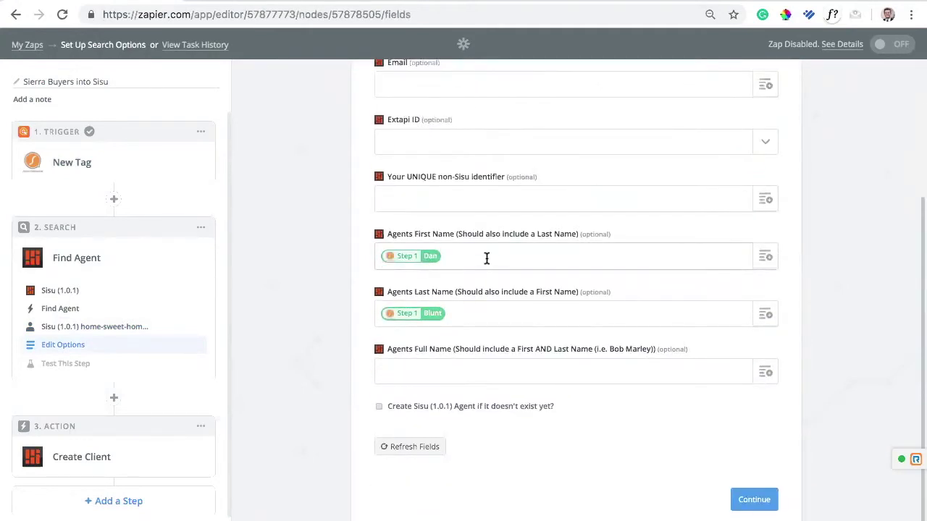
click(773, 260)
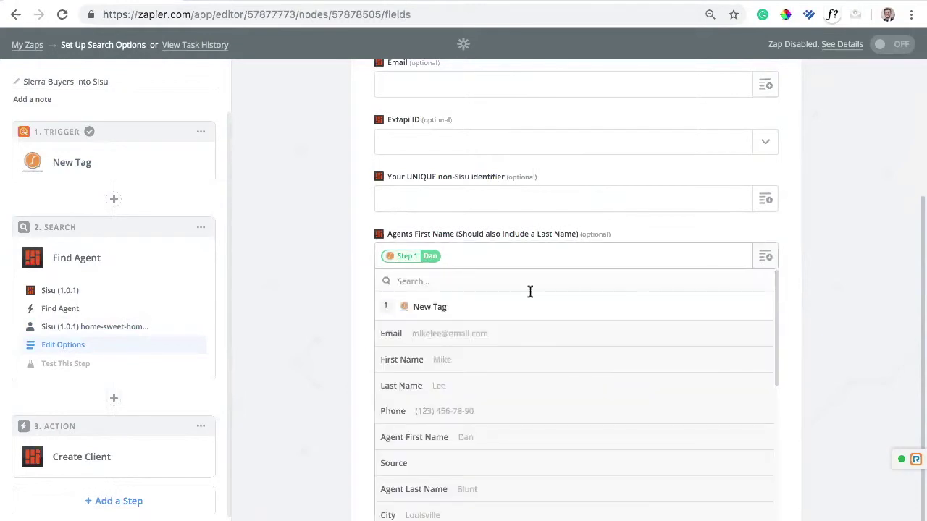
scroll(422, 395, down, 2)
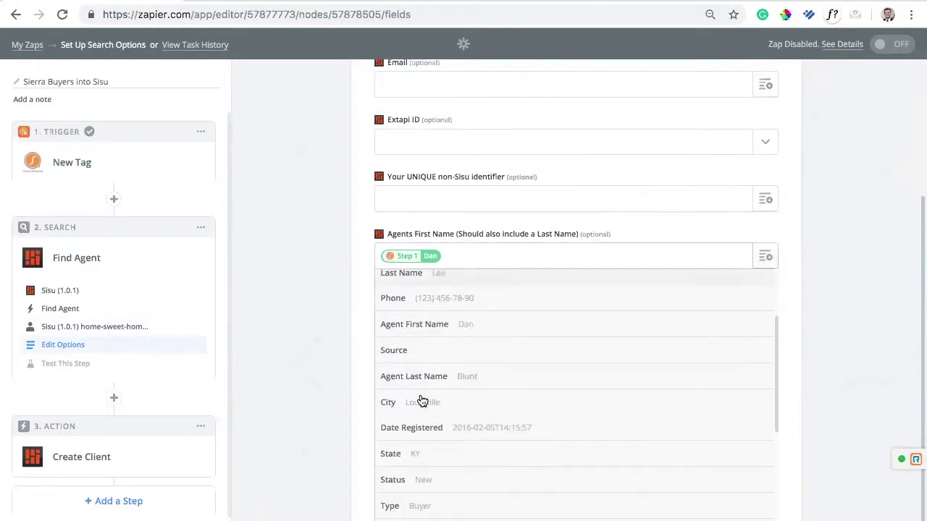
scroll(405, 290, up, 2)
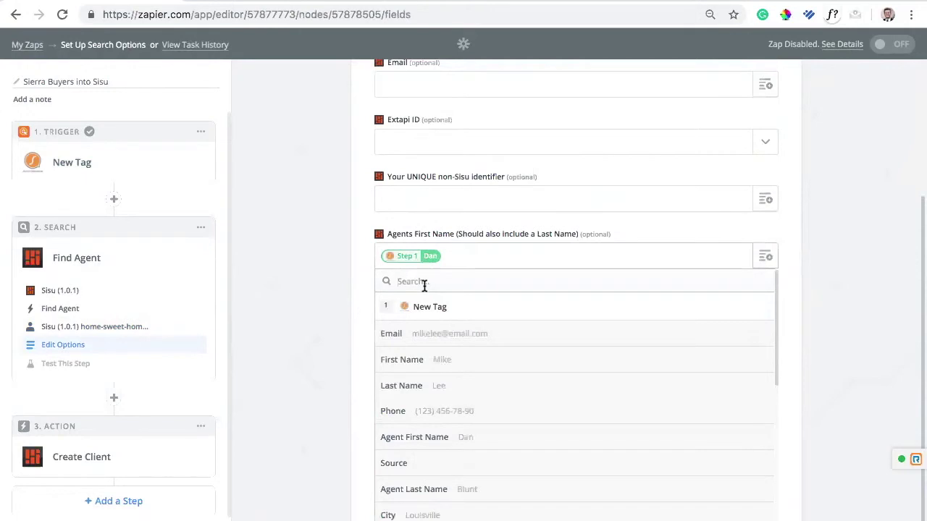
text(agent)
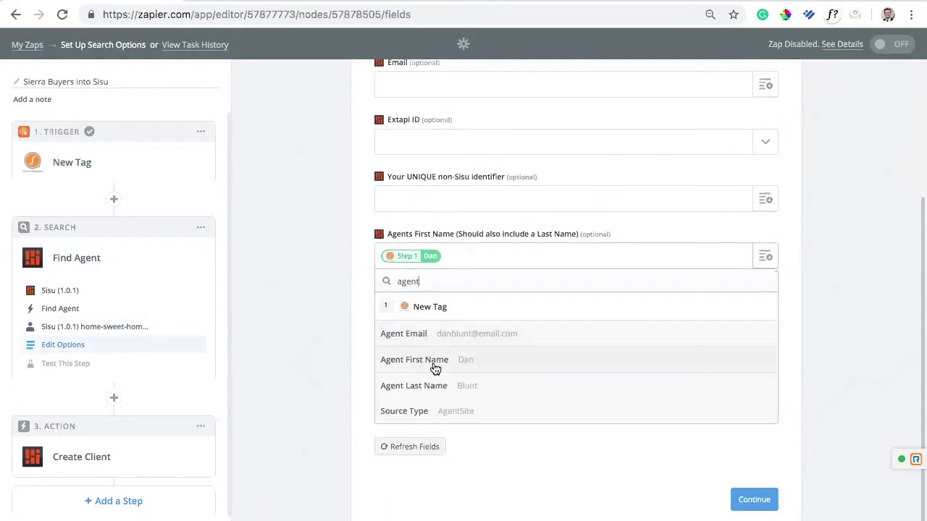
click(306, 323)
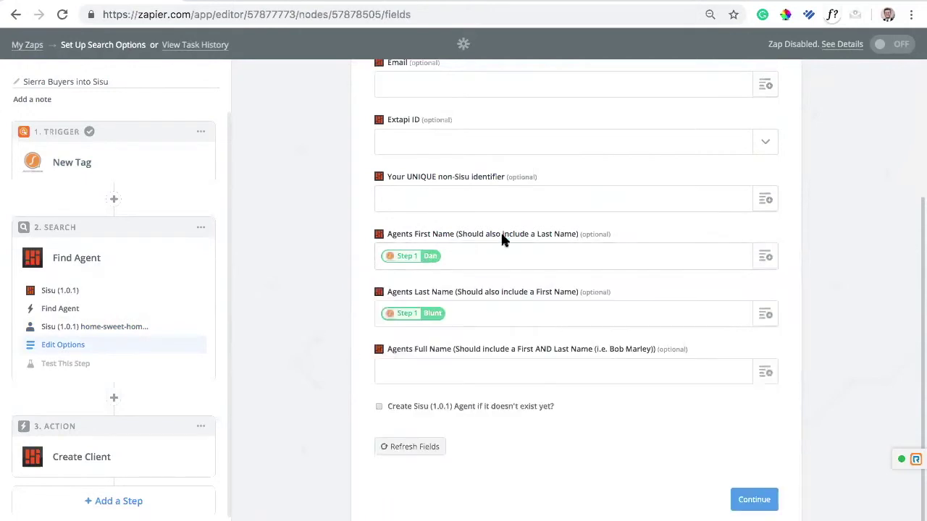
Step: Look up "agent last" among the New Tag values for Agents Last Name and continue to the Find Agent test
scroll(500, 230, down, 1)
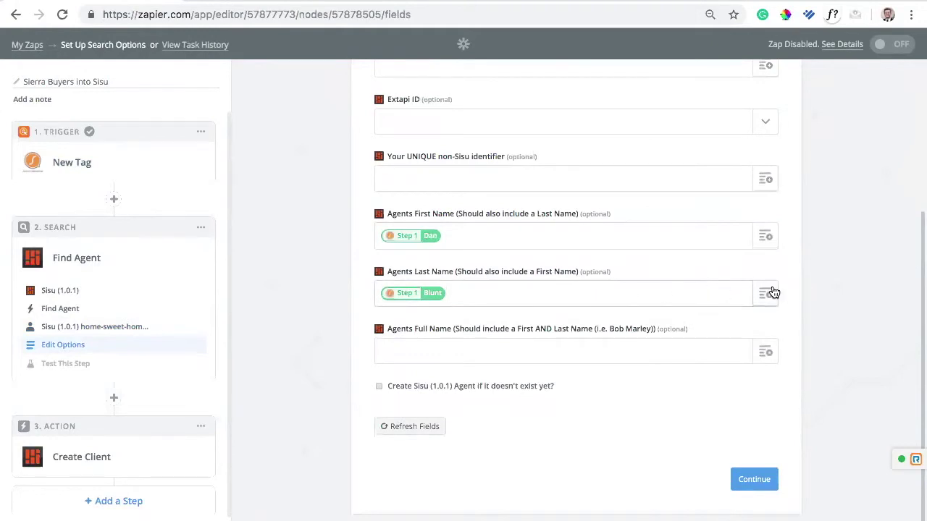
click(451, 293)
text(agent last)
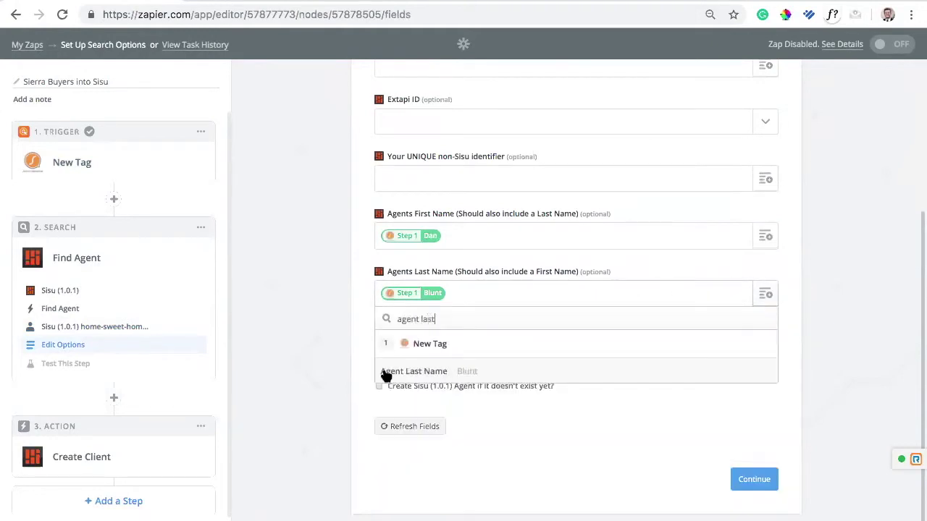
click(313, 343)
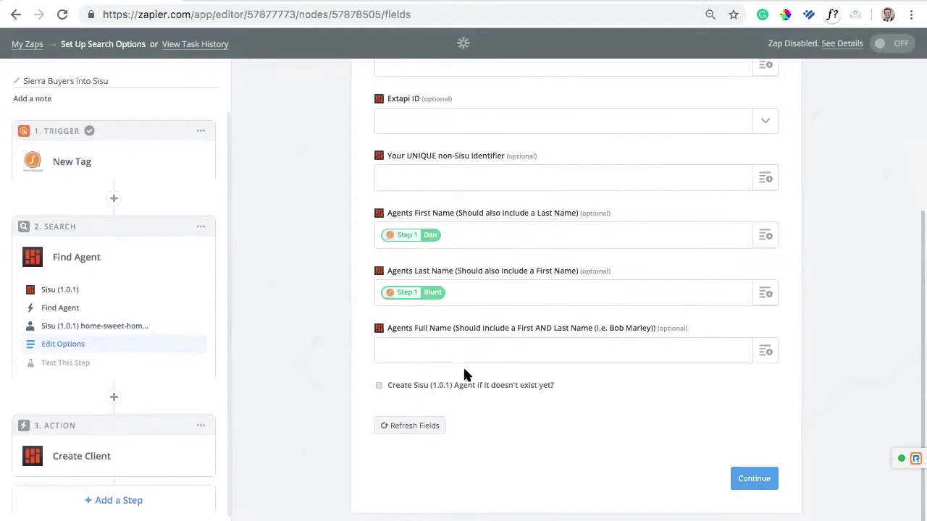
click(765, 480)
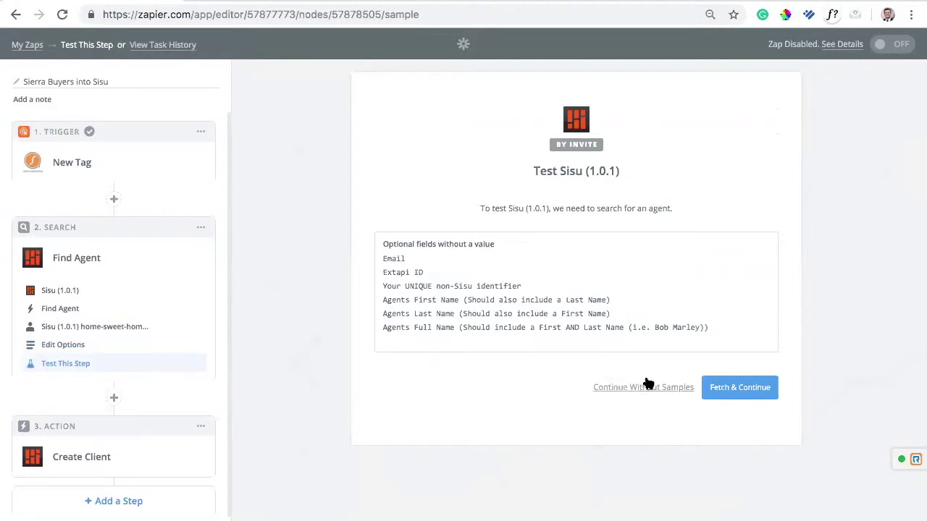
Step: Try to continue the Find Agent step without samples, dismiss the error, and run its test with Fetch & Continue
click(627, 388)
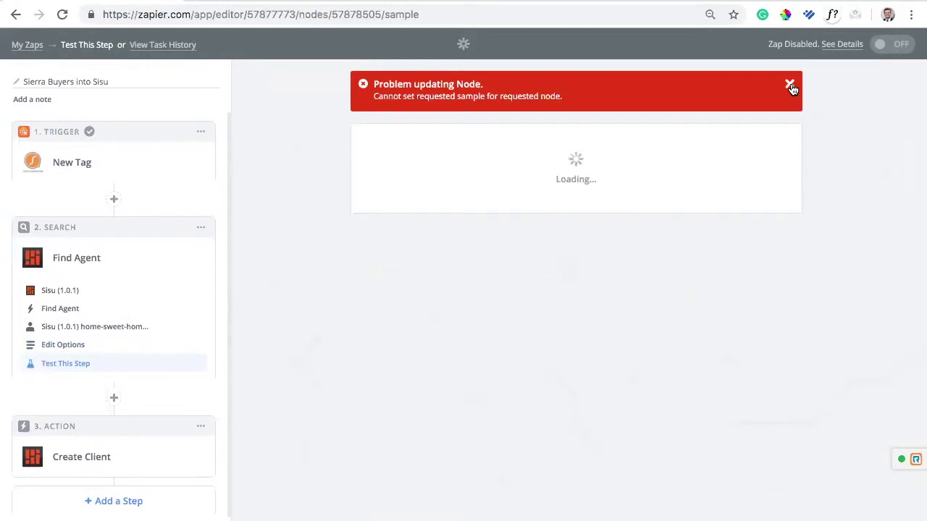
click(791, 88)
click(55, 348)
click(65, 365)
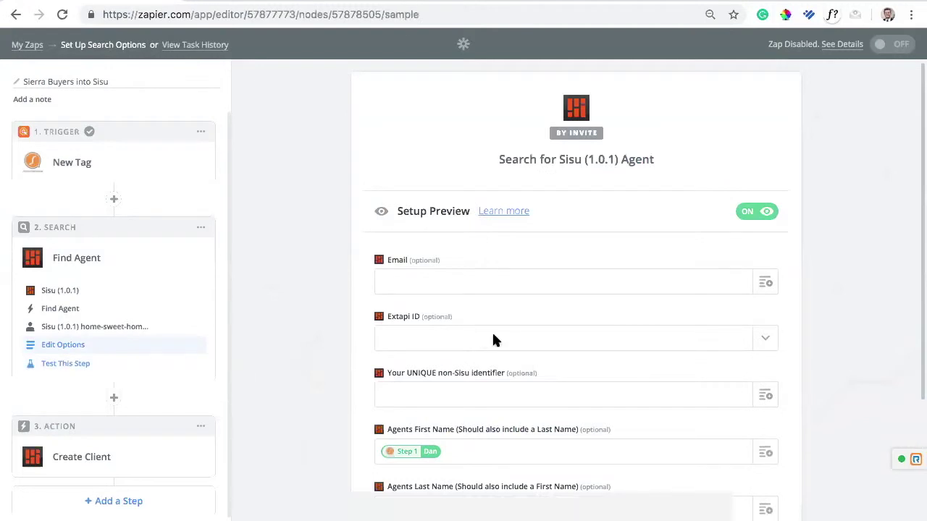
click(729, 389)
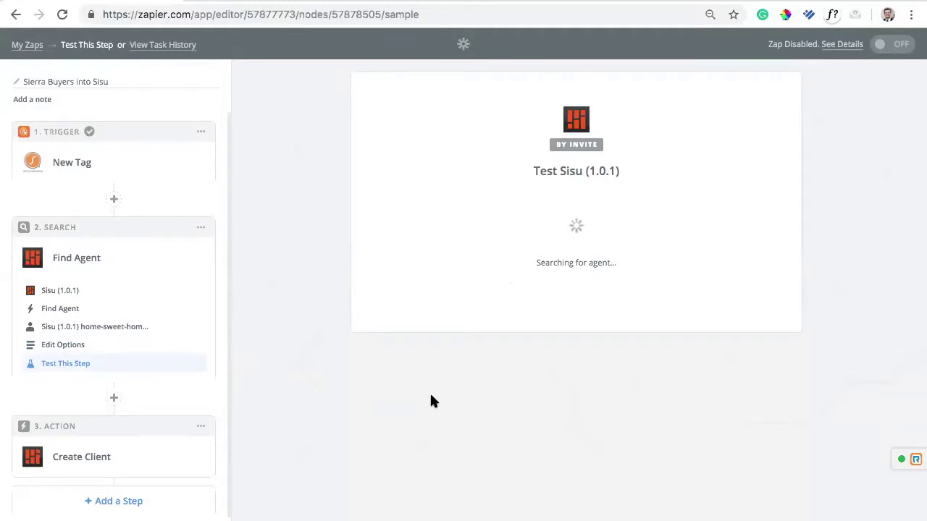
Step: Return to the New Tag trigger's options and bring up its sample selection
click(74, 165)
click(61, 249)
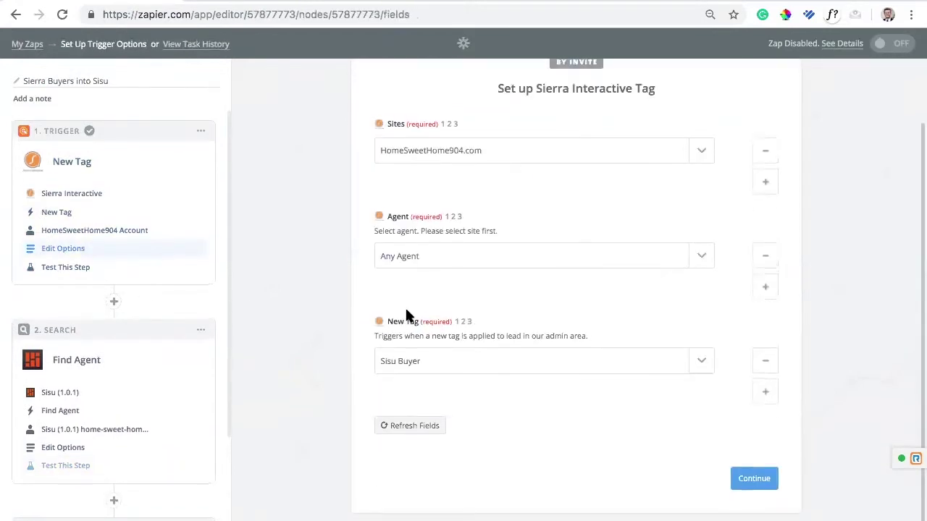
click(83, 268)
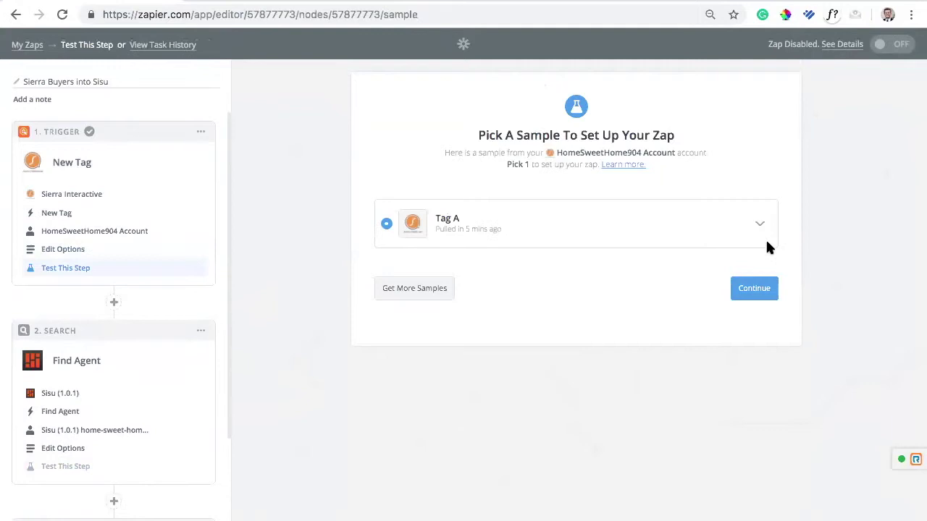
Step: Inspect the details of the Tag A trigger sample, and browse the New Tag values offered for Find Agent's Agents First Name
click(761, 226)
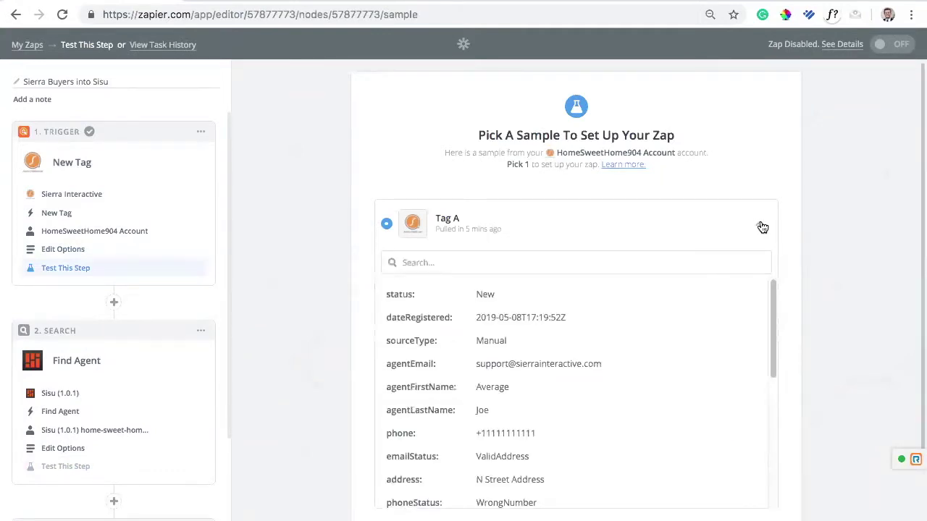
click(763, 227)
click(58, 451)
scroll(583, 262, down, 3)
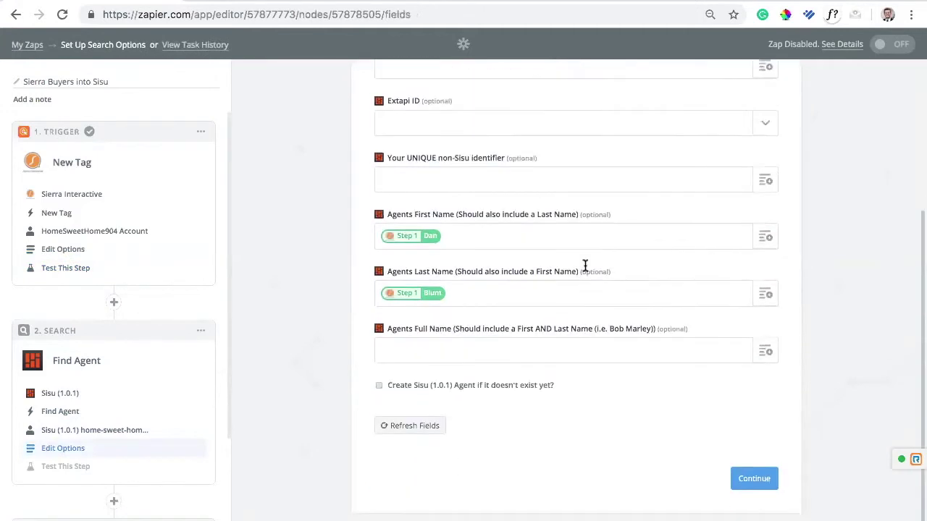
click(765, 238)
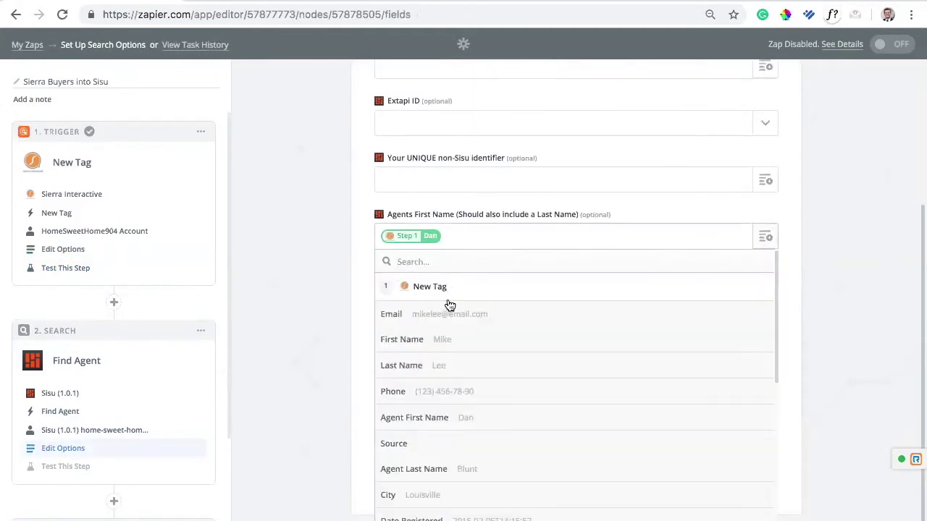
scroll(441, 369, down, 3)
scroll(440, 369, up, 3)
Step: Check the New Tag trigger's options, return to the Find Agent search options, and refresh their fields
click(63, 251)
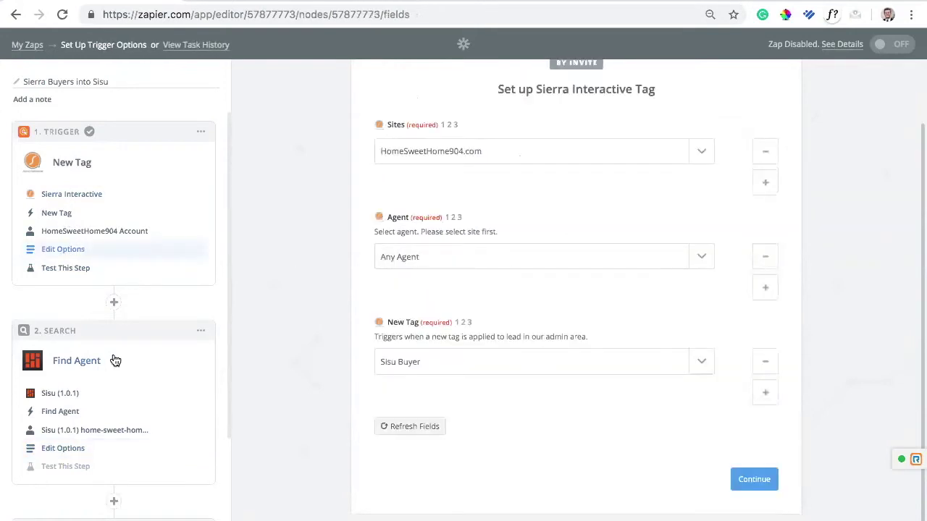
click(54, 448)
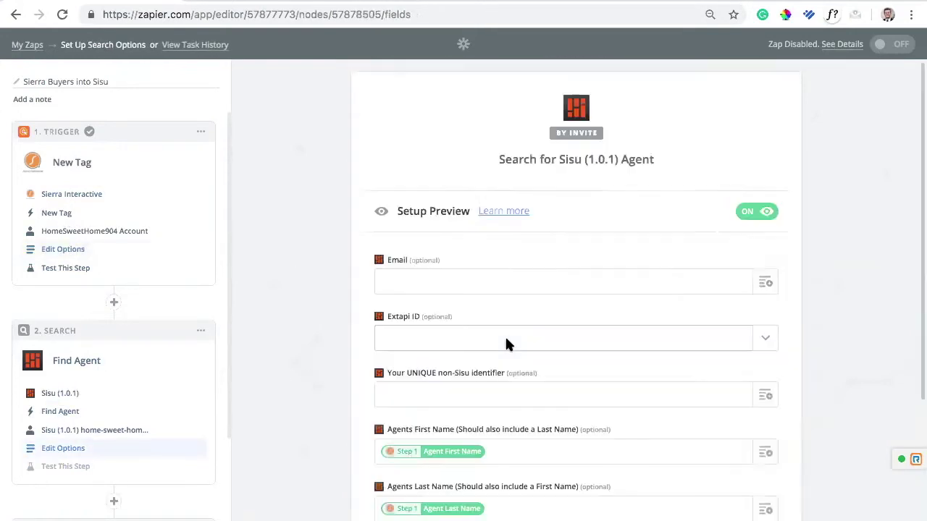
scroll(594, 273, down, 3)
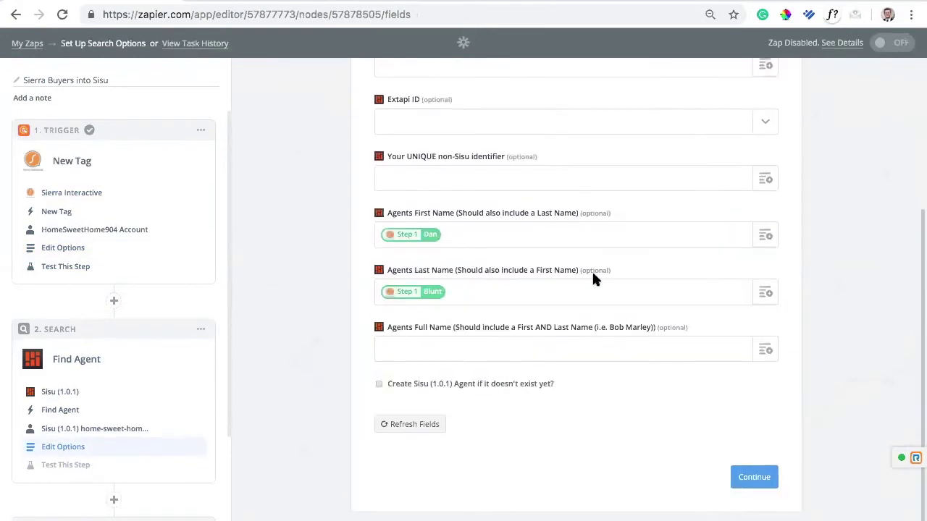
click(407, 428)
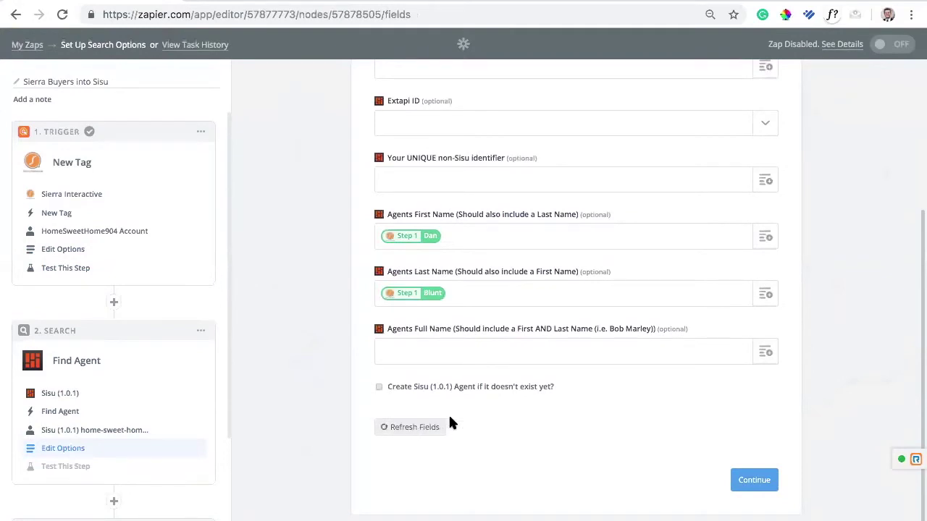
scroll(458, 404, up, 3)
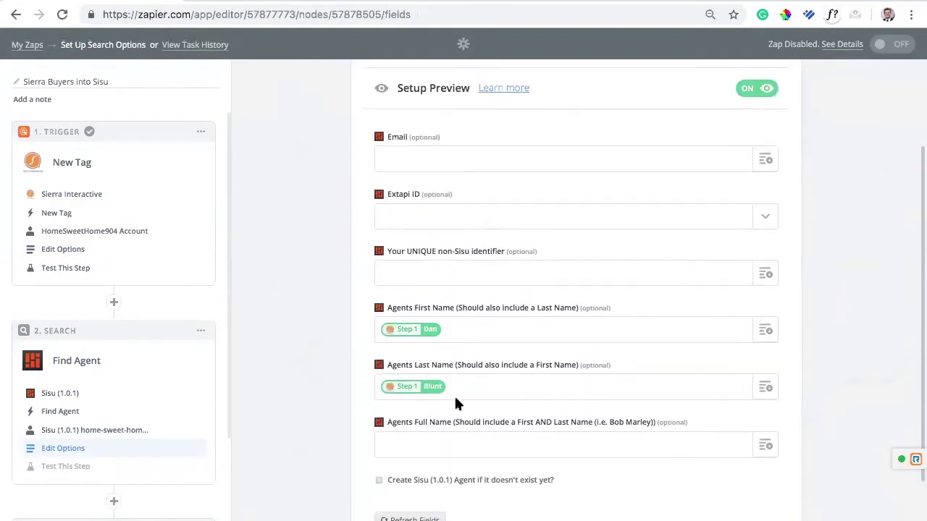
Step: Fetch more samples for the New Tag trigger, choose the newly pulled Tag A sample, and continue
click(63, 250)
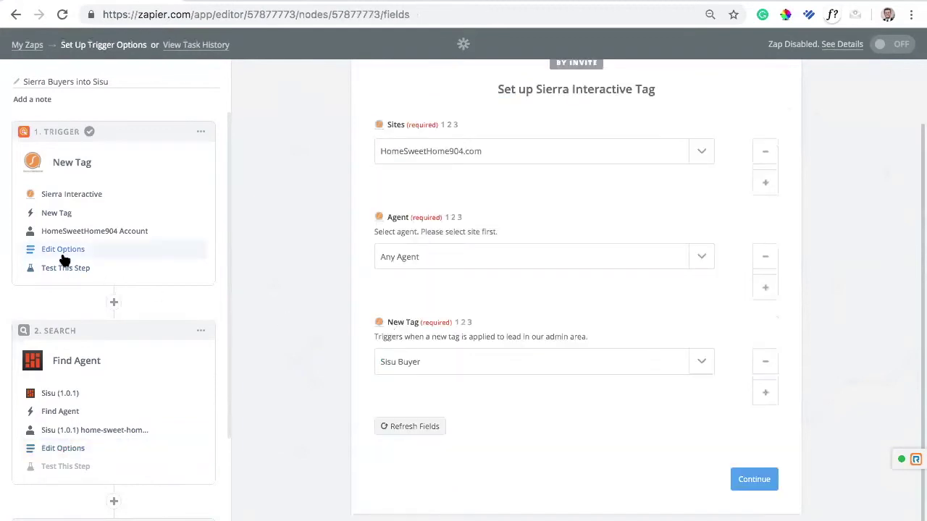
click(73, 274)
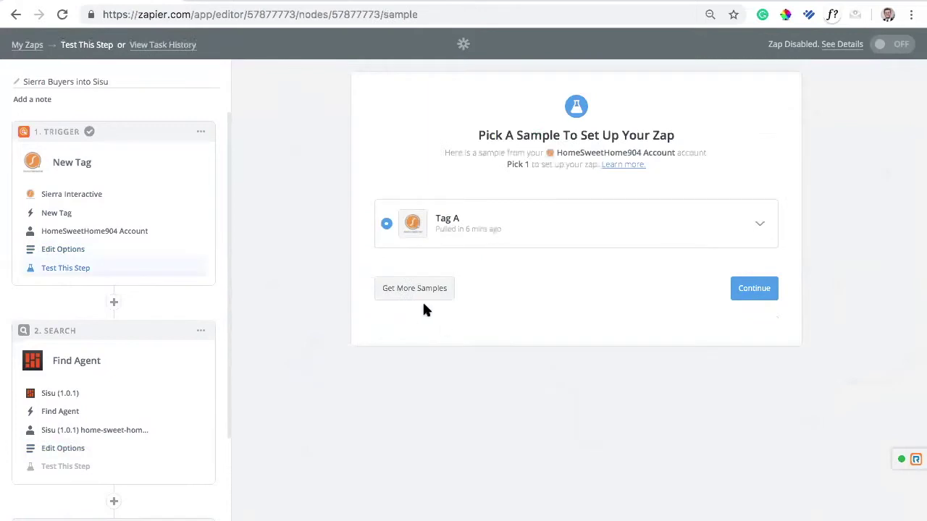
click(410, 290)
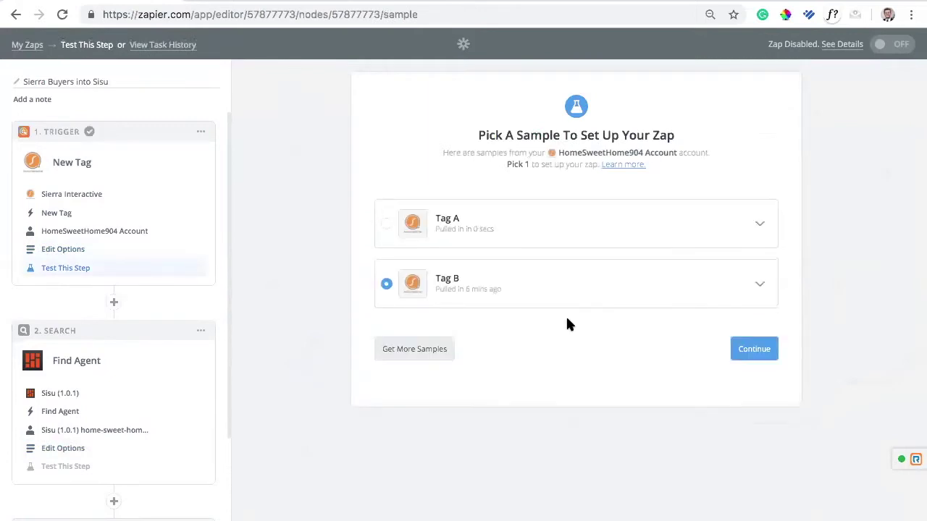
click(385, 222)
click(771, 349)
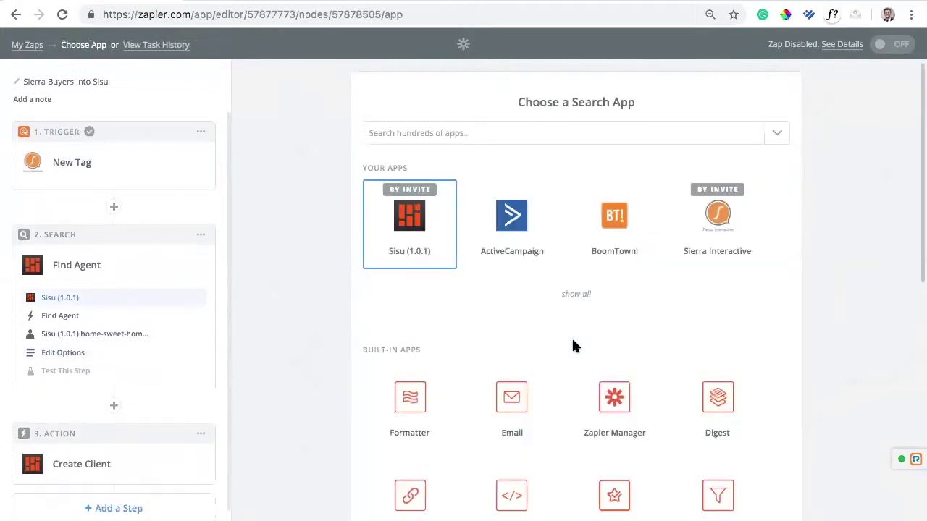
Step: Refresh the Find Agent search fields to use the chosen trigger sample, and bring up the step's Sisu account selection
click(101, 349)
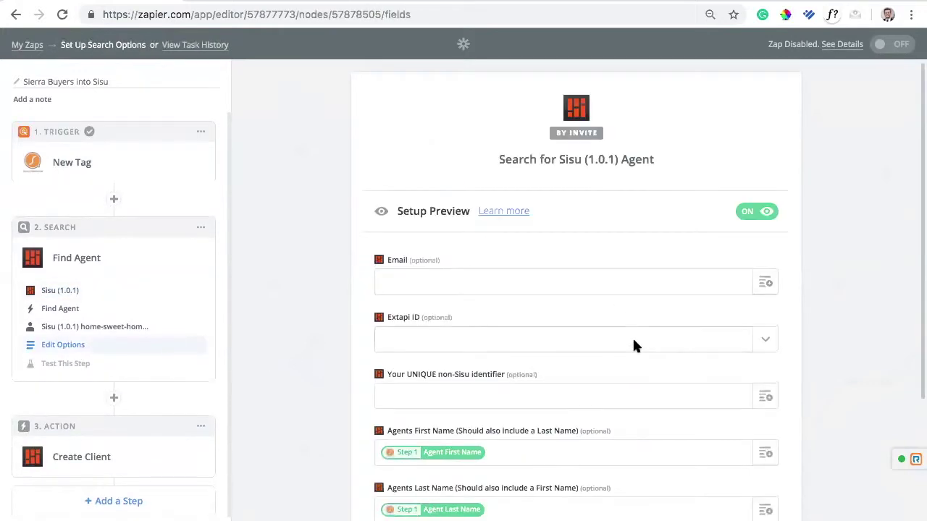
scroll(632, 336, down, 3)
click(411, 427)
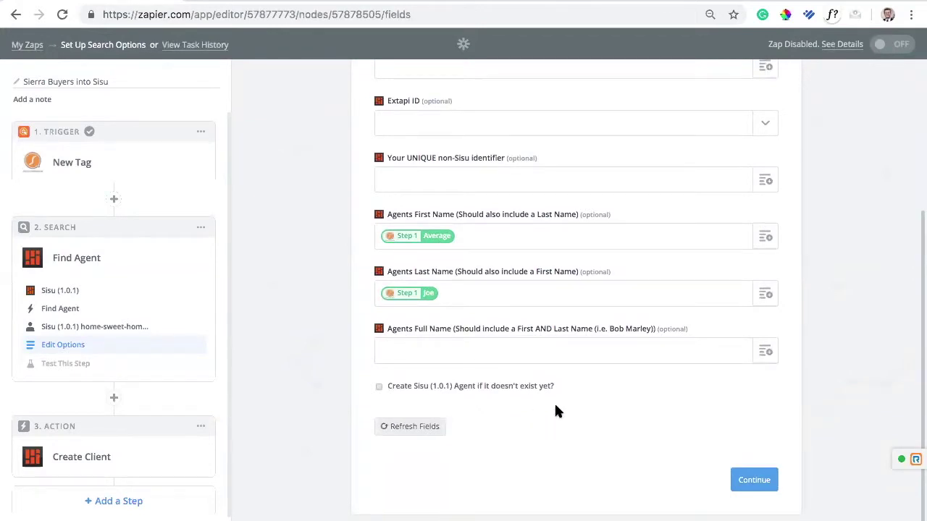
scroll(554, 409, up, 5)
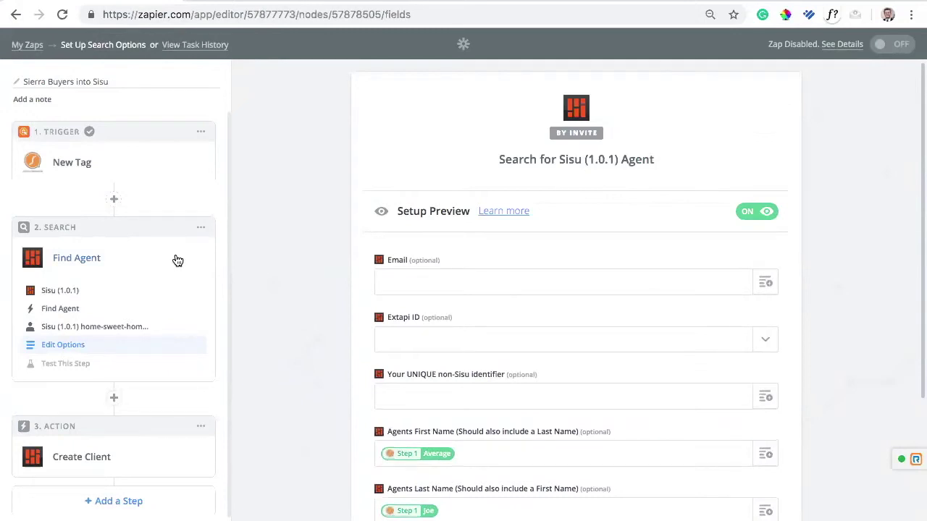
click(105, 329)
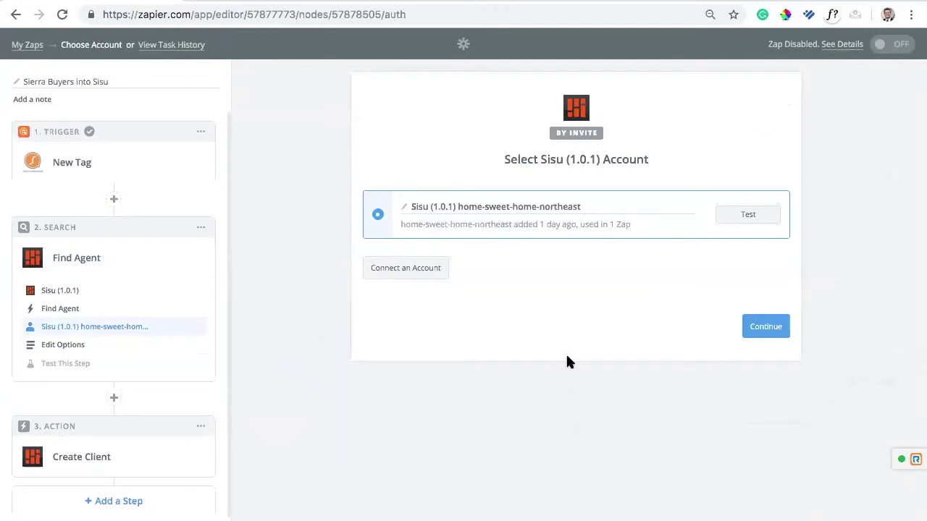
mouse_move(44, 1)
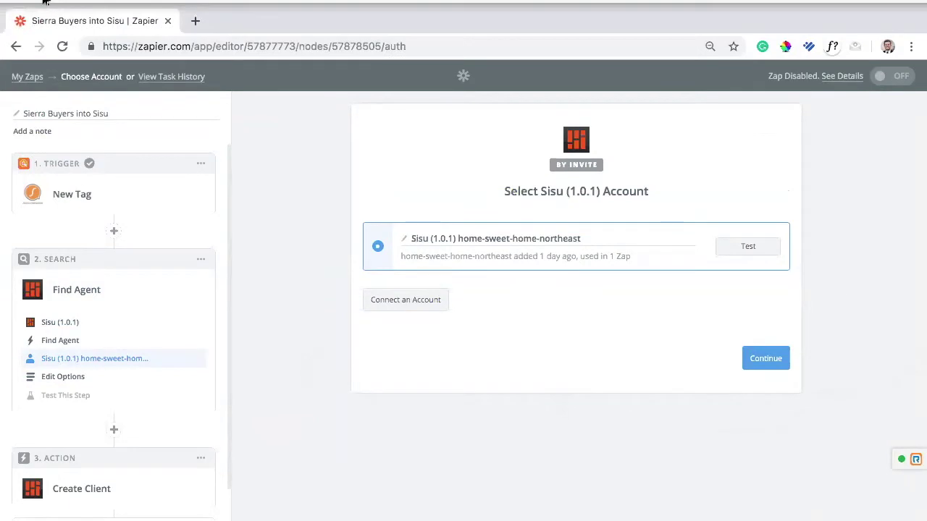
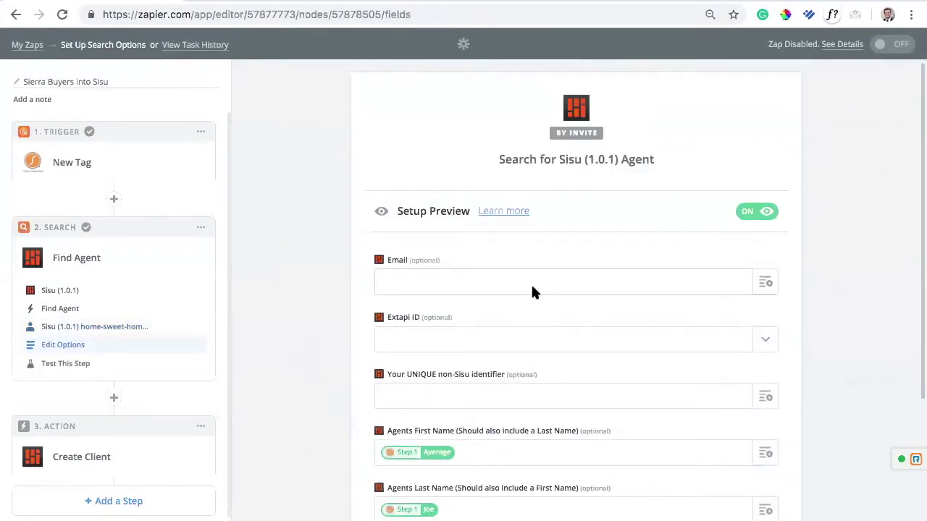
Step: Review the Find Agent search fields and look up "agent fir" among the New Tag values for Agents First Name
scroll(427, 306, down, 3)
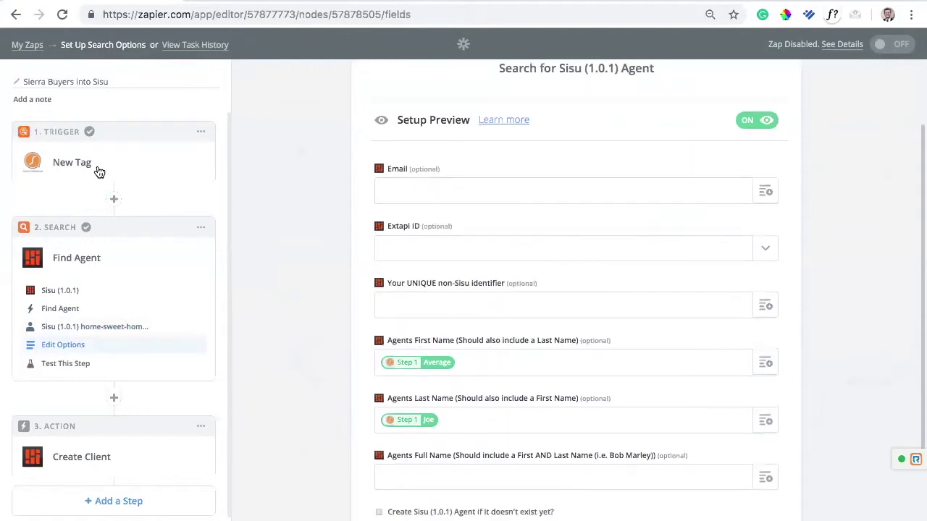
scroll(554, 338, down, 2)
scroll(516, 282, down, 2)
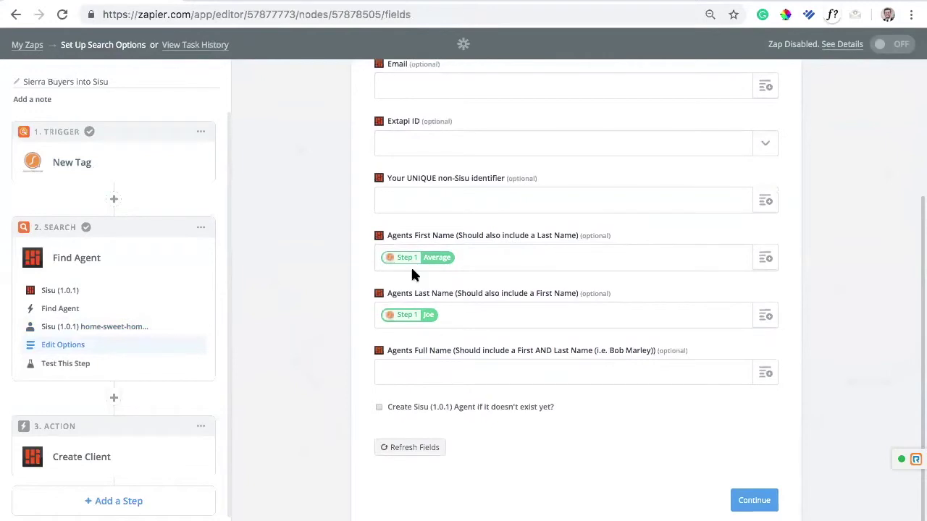
scroll(536, 289, up, 1)
click(772, 311)
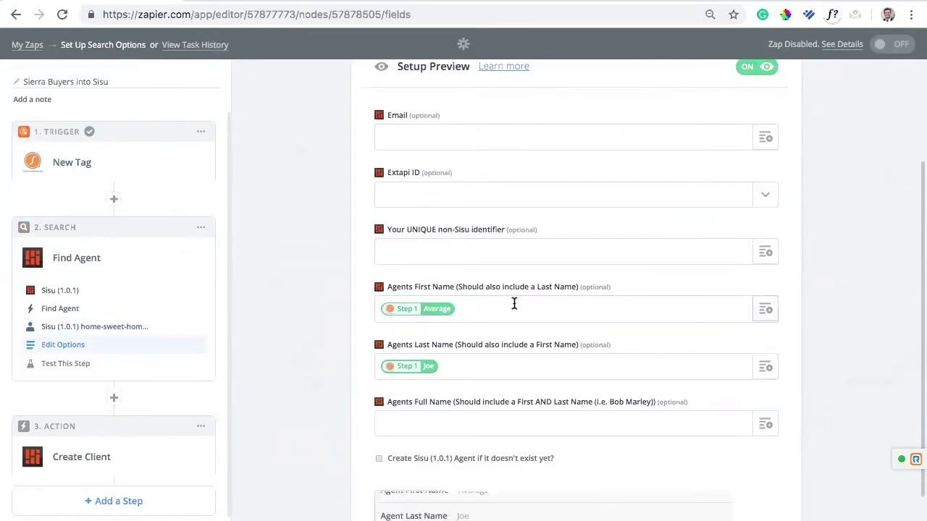
text(agent fir)
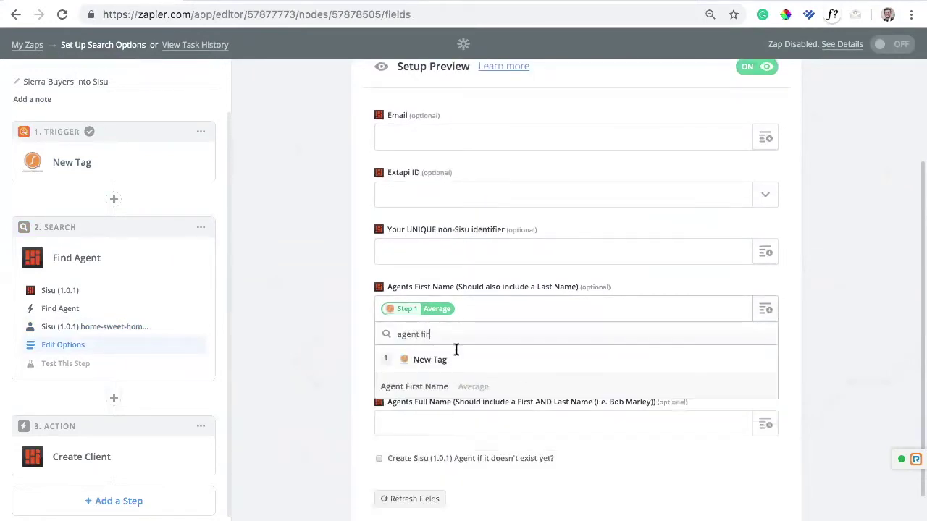
click(404, 391)
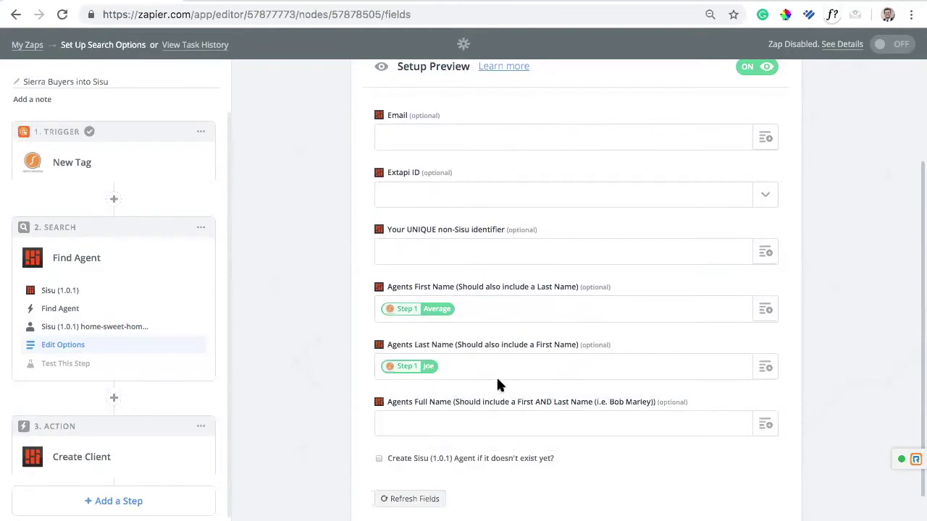
Step: Look up "agent last" among the New Tag values for Agents Last Name and close the value list
click(765, 367)
text(agent last)
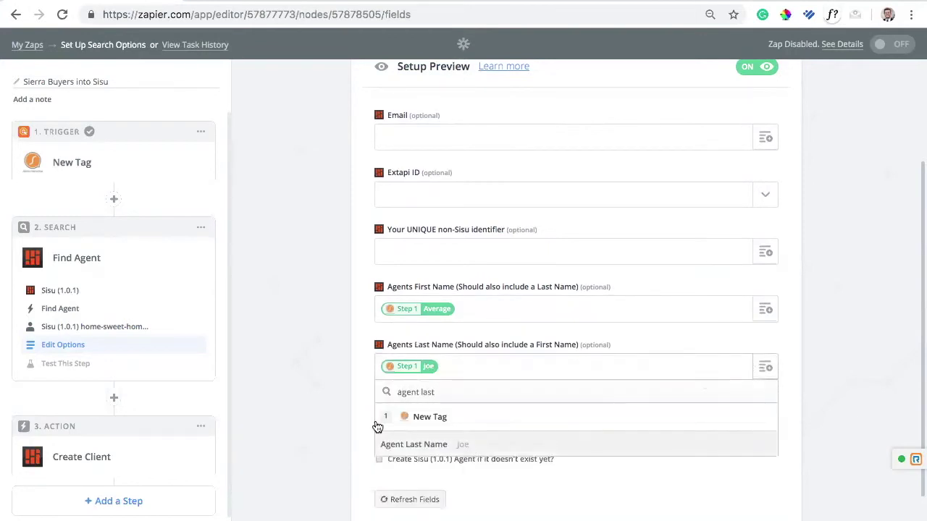
click(319, 381)
scroll(492, 333, down, 2)
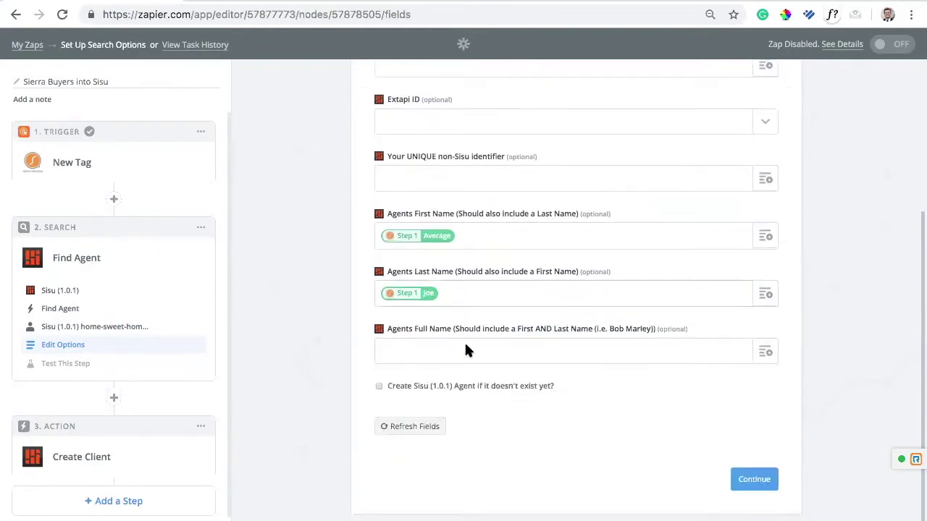
Step: Continue past the Find Agent test with sample data, and go through Create Client's Sisu app, action and account to its template
click(754, 482)
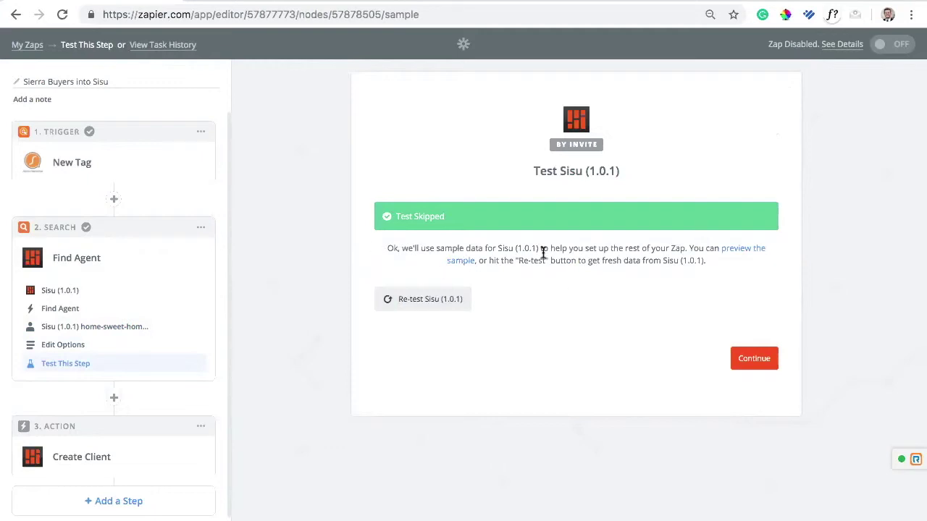
click(749, 360)
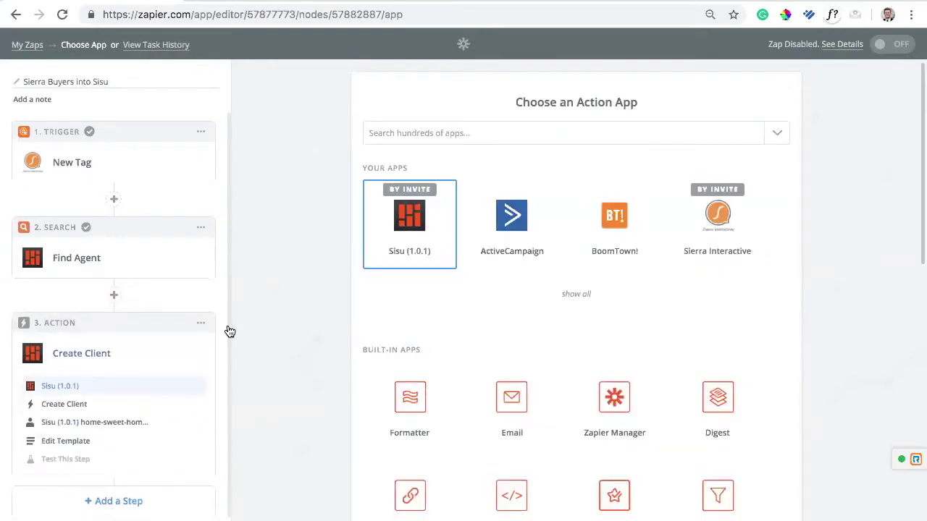
click(412, 225)
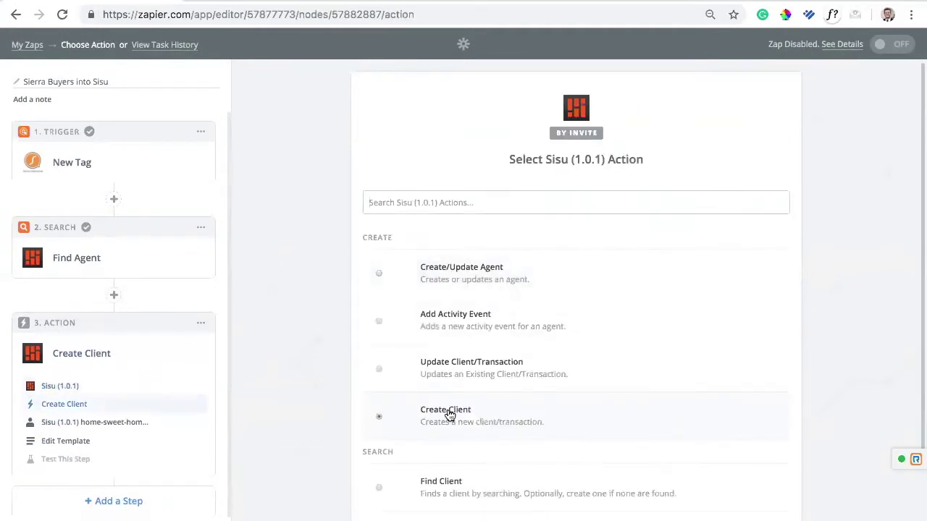
click(94, 424)
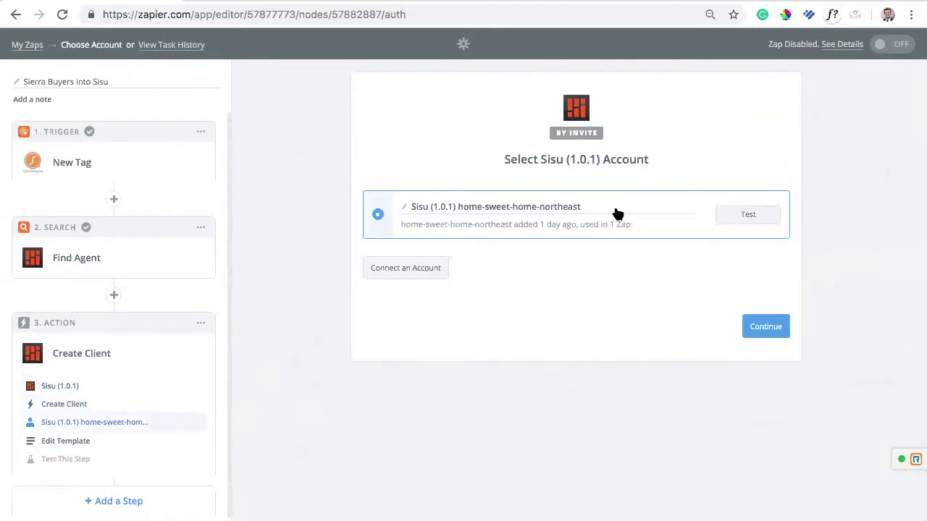
click(54, 441)
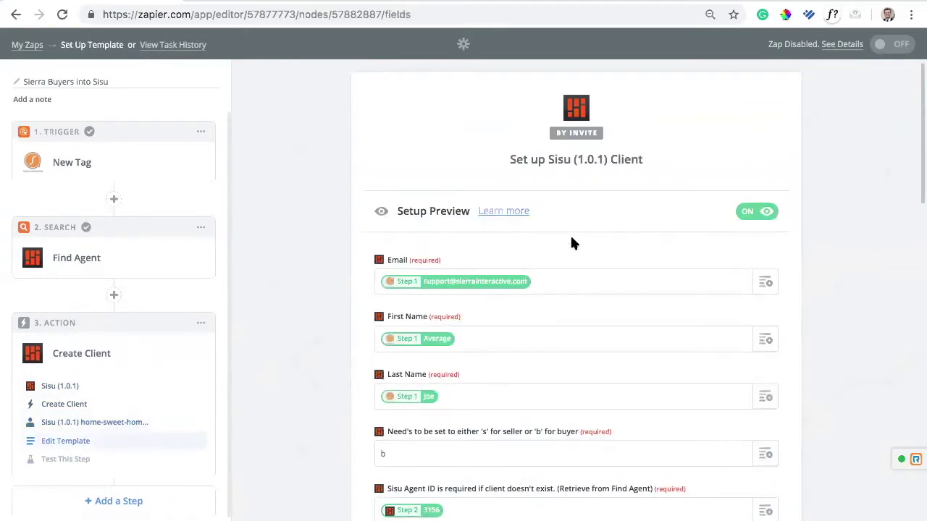
Step: Look up "email" among the earlier steps' values for the client's Email field and close the list
click(765, 276)
text(email)
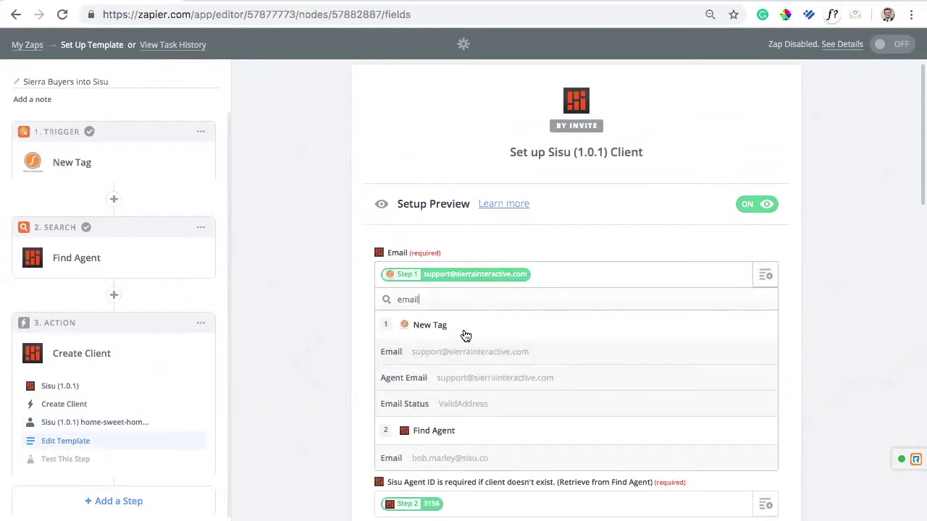
click(293, 322)
scroll(518, 285, down, 1)
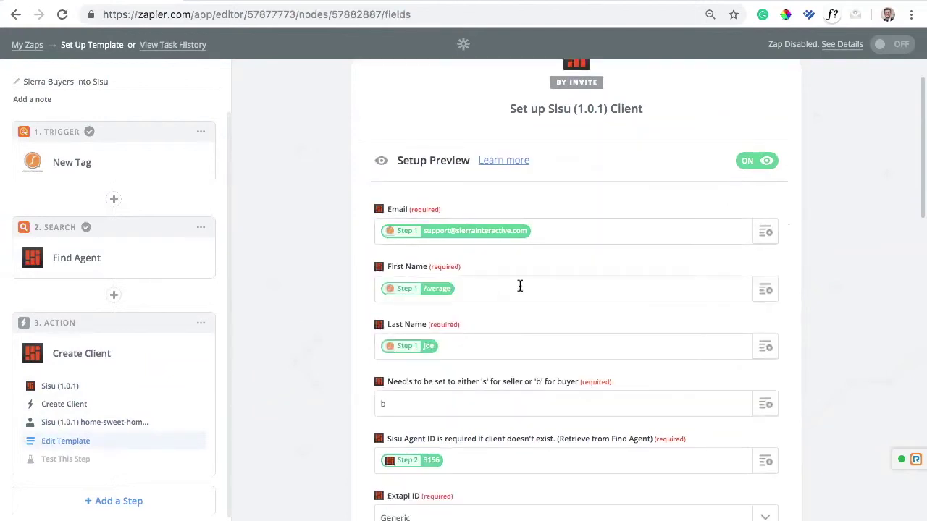
Step: Look up "first" among the earlier steps' values for the client's First Name field and close the list
click(767, 290)
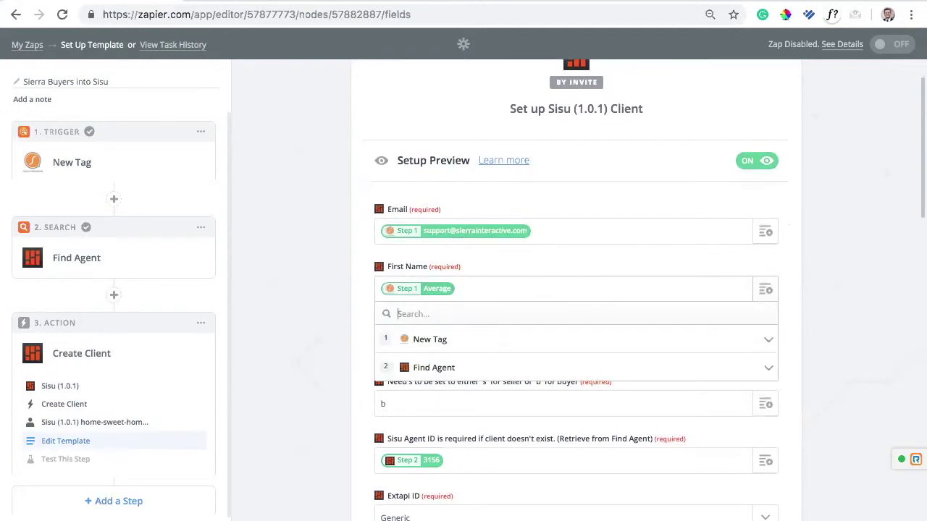
text(first)
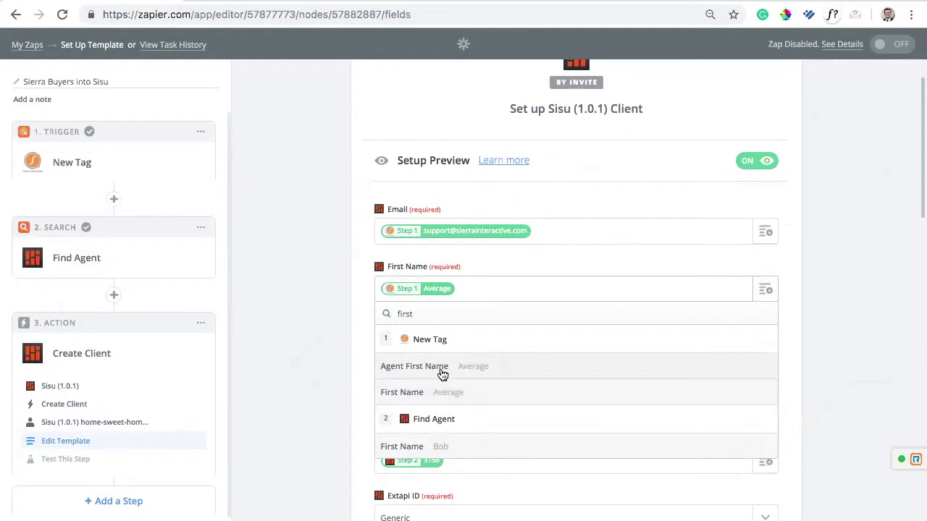
click(330, 362)
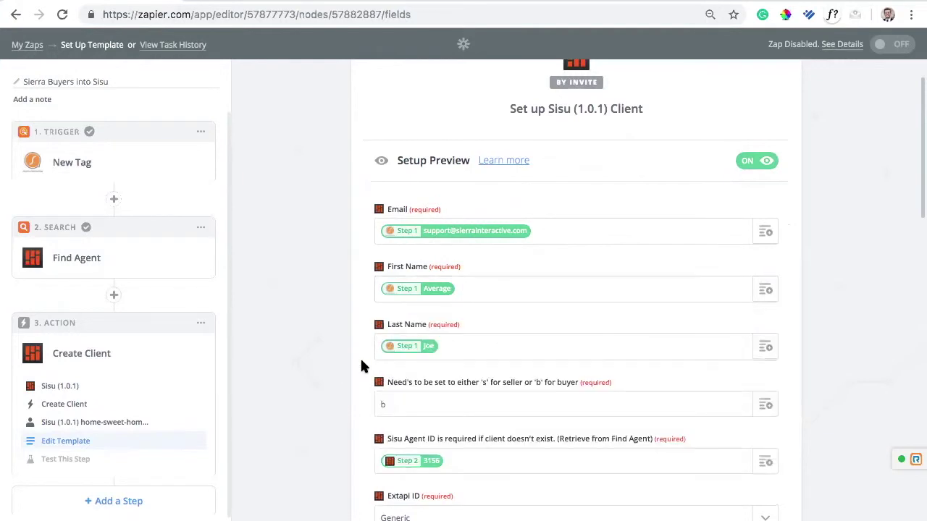
Step: Examine the seller-or-buyer type field in the Create Client template
scroll(362, 366, down, 2)
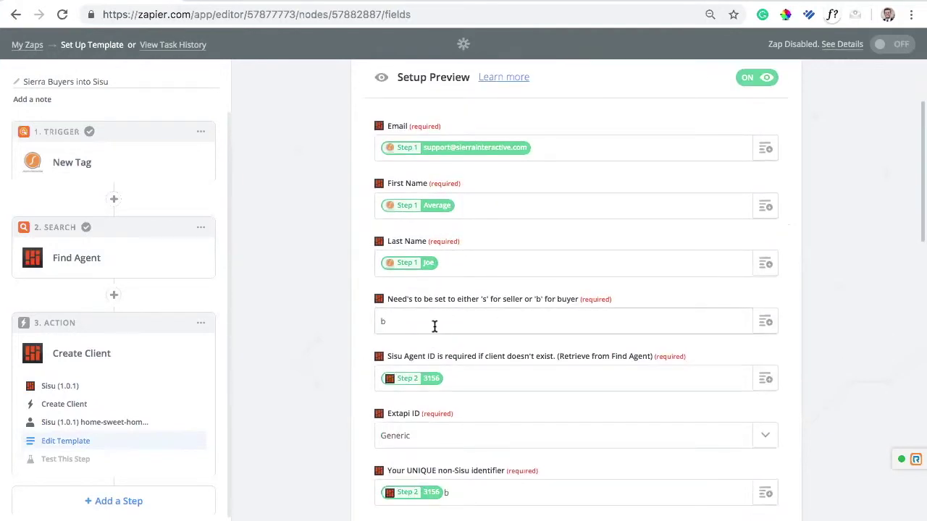
click(434, 326)
click(308, 323)
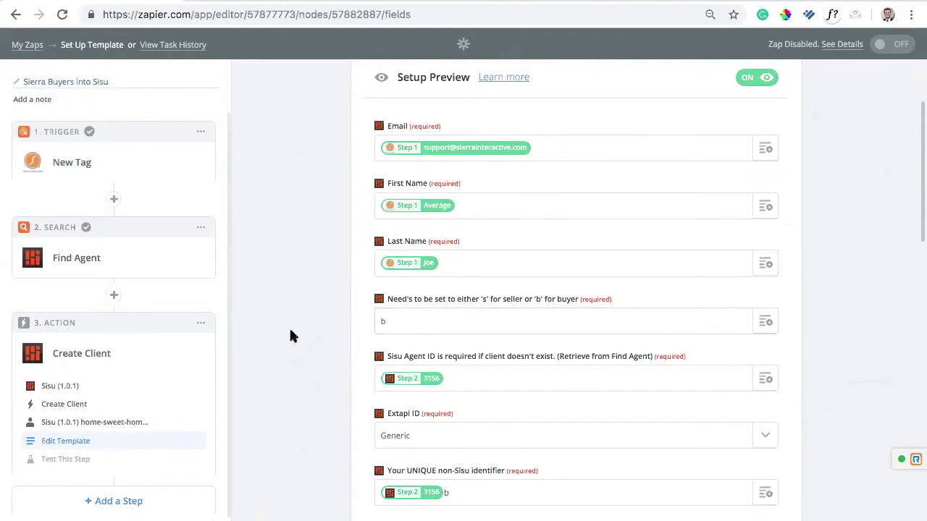
scroll(288, 325, down, 2)
scroll(485, 174, up, 2)
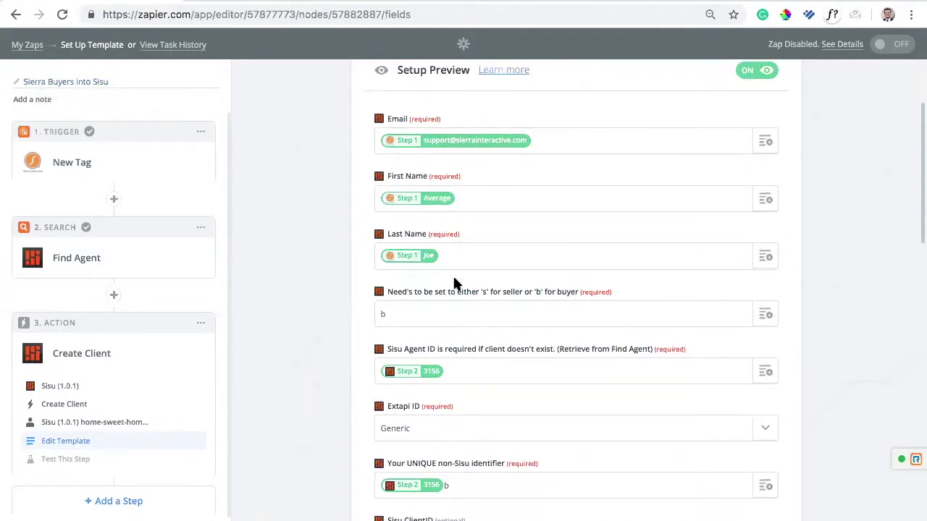
Step: Insert Find Agent's AgentID into the Sisu Agent ID field and remove the duplicate entry
scroll(427, 301, down, 2)
scroll(478, 291, down, 1)
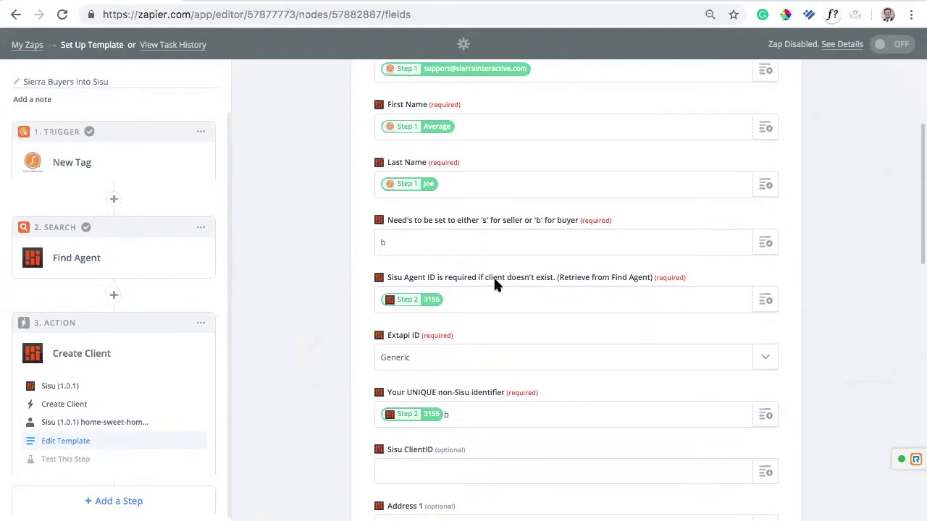
click(771, 302)
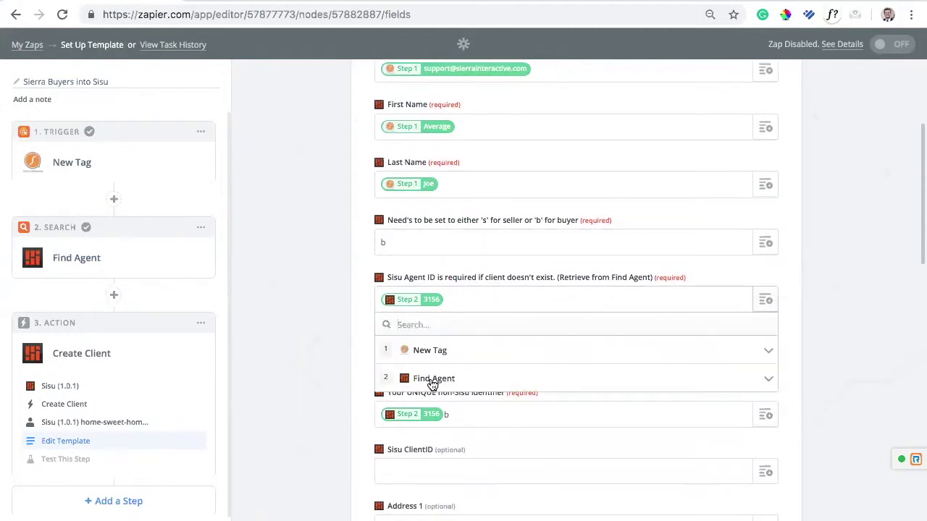
click(429, 380)
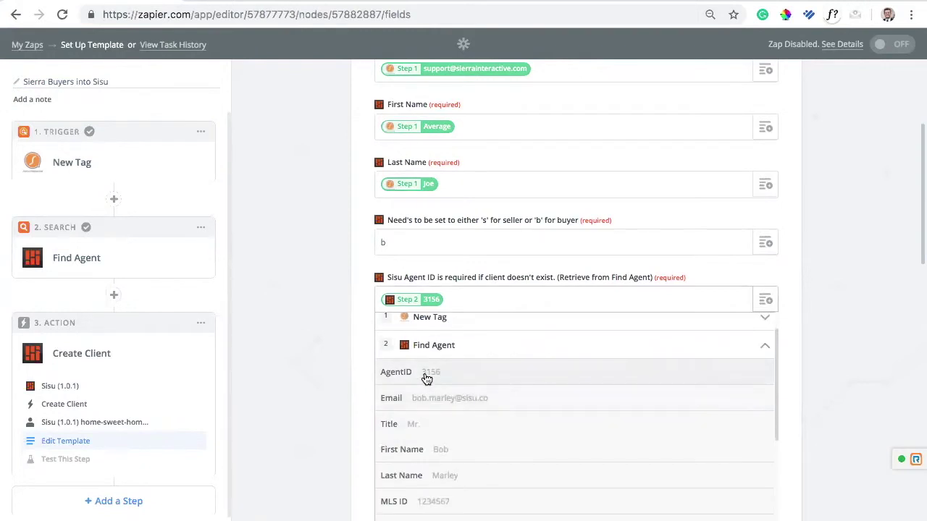
click(424, 379)
key(BackSpace)
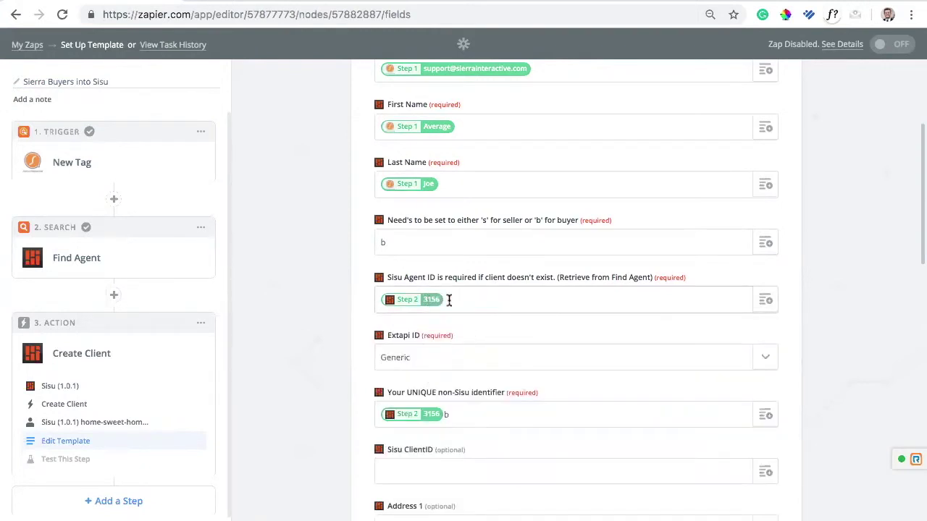
Step: Set the Extapi ID to Generic
scroll(413, 287, down, 2)
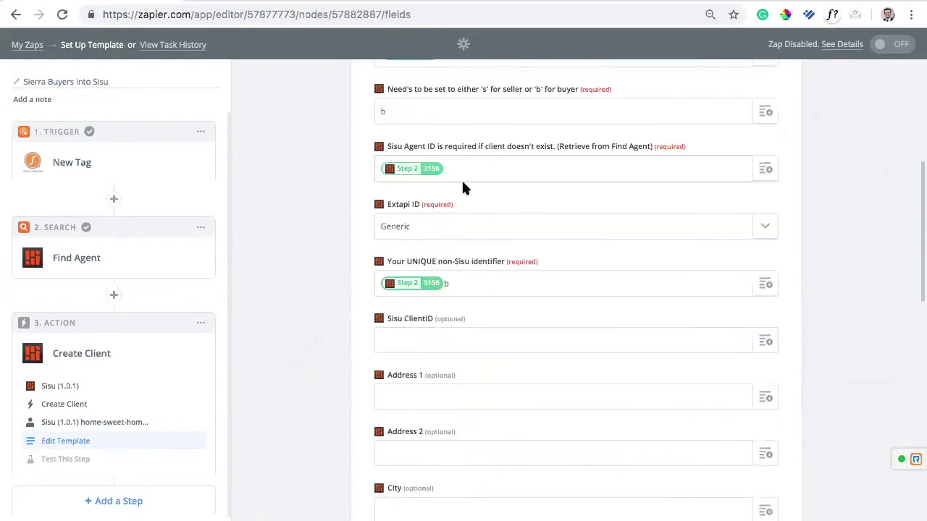
click(763, 228)
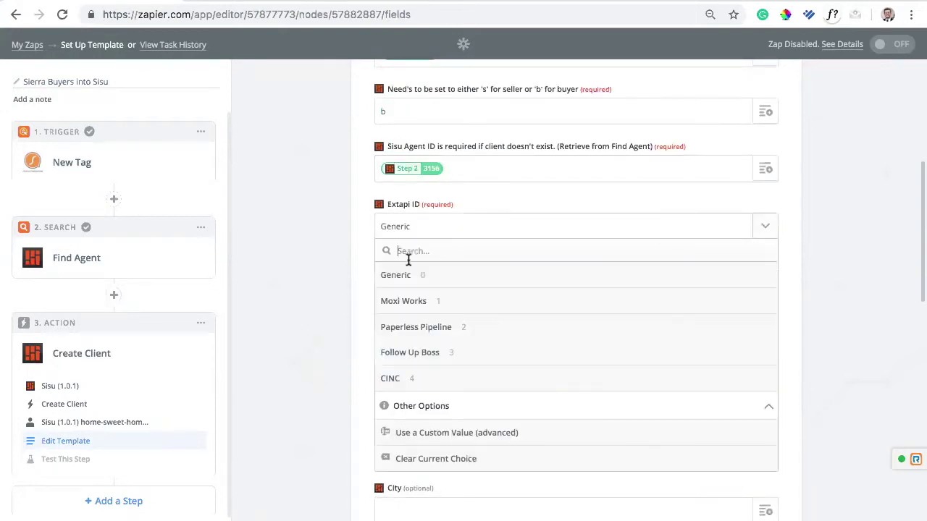
click(406, 273)
scroll(287, 275, down, 1)
scroll(478, 263, up, 1)
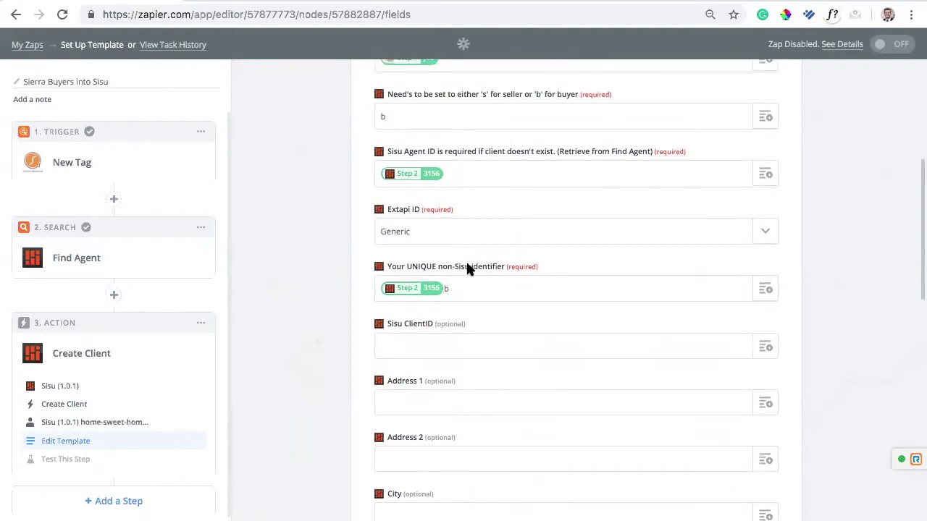
Step: Replace the UNIQUE non-Sisu identifier's content with New Tag's ID followed by "b"
click(432, 299)
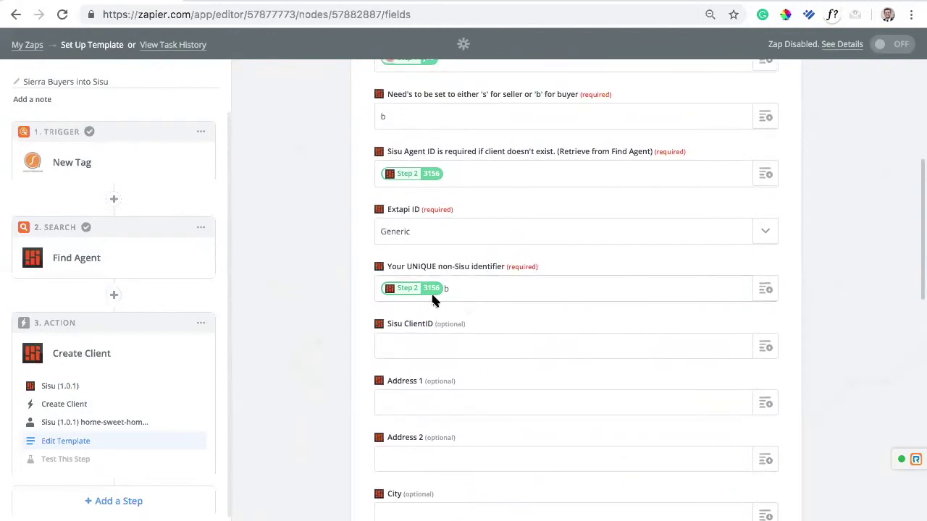
click(767, 289)
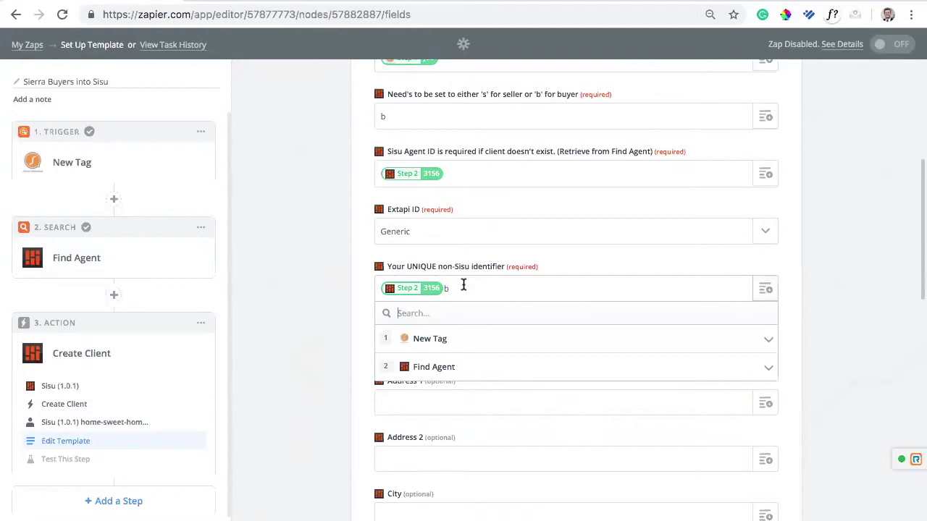
click(458, 290)
key(BackSpace)
key(BackSpace)
click(764, 287)
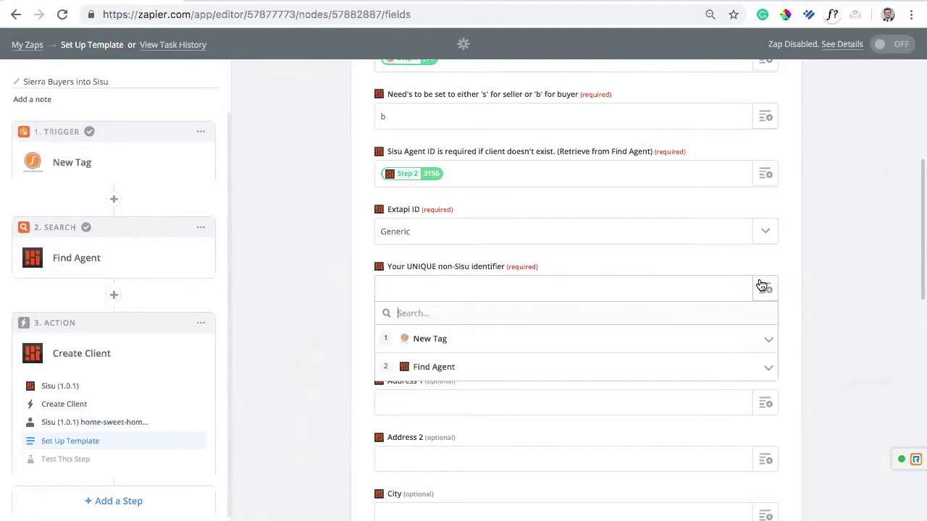
text(id)
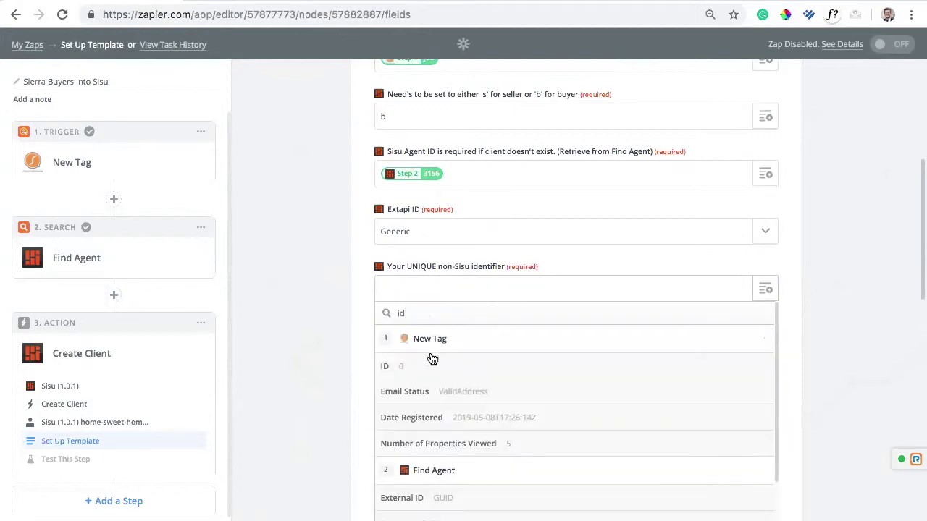
scroll(468, 368, down, 1)
scroll(478, 373, up, 1)
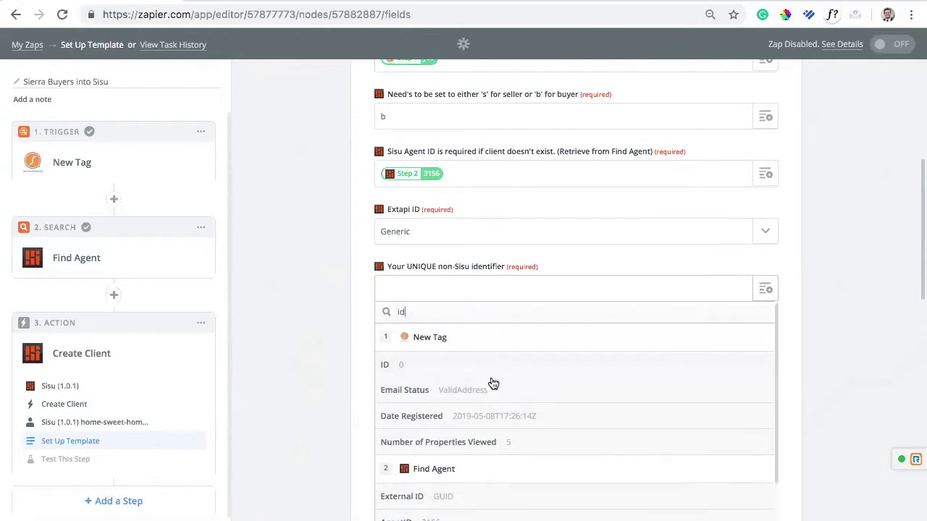
click(410, 369)
text(b)
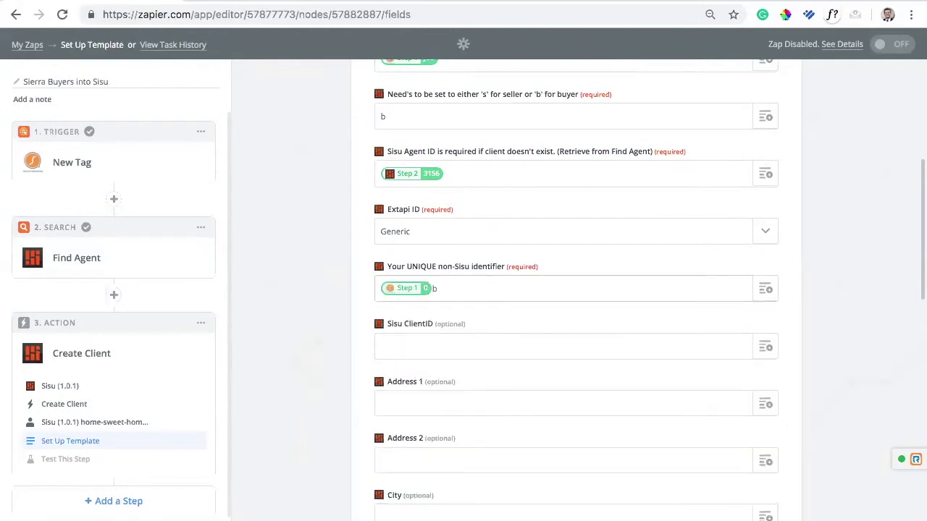
click(262, 330)
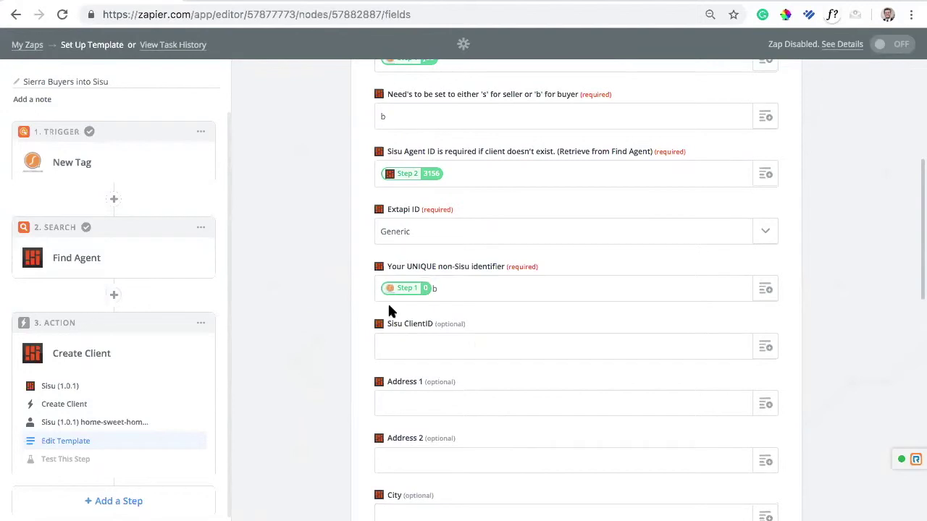
Step: Map the client's Address 1 to New Tag's Address and City to New Tag's City
scroll(409, 289, down, 1)
scroll(386, 296, down, 1)
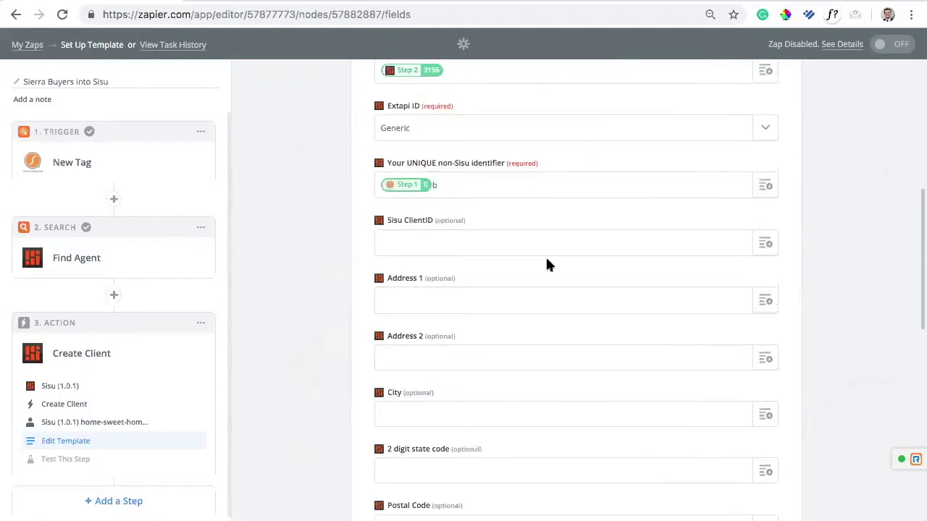
click(774, 300)
text(address)
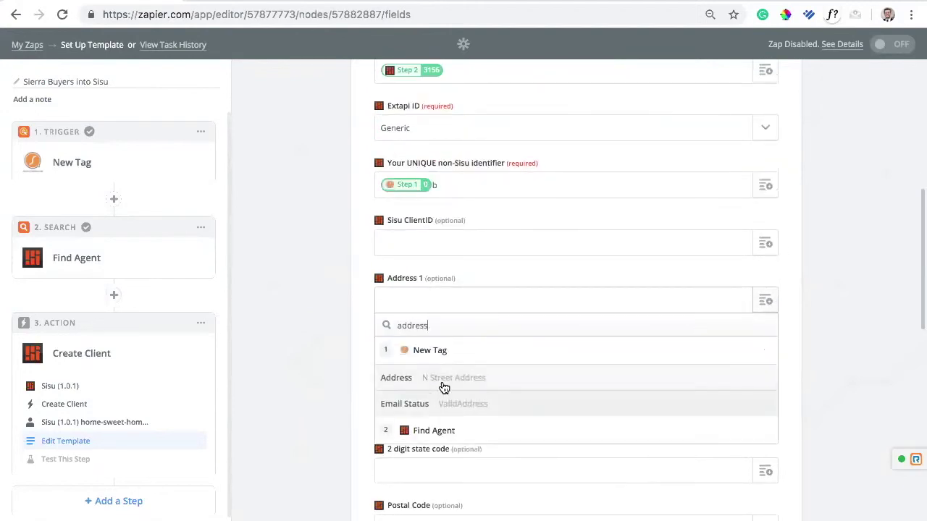
click(440, 384)
scroll(329, 390, down, 3)
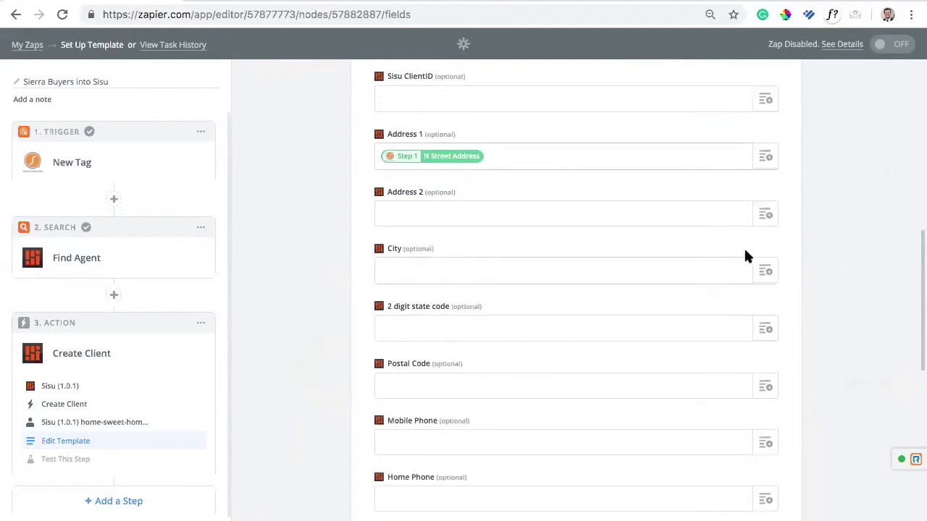
click(772, 269)
text(city)
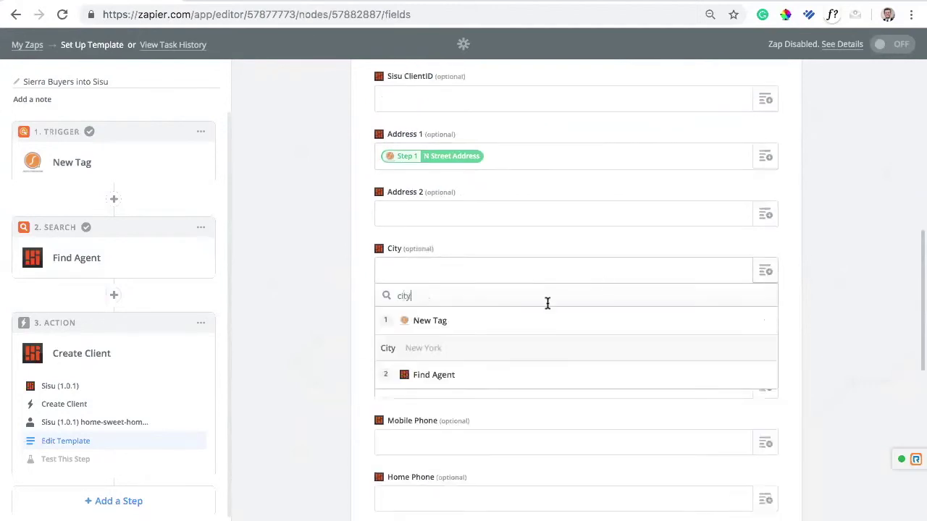
click(438, 348)
scroll(322, 340, down, 1)
click(766, 283)
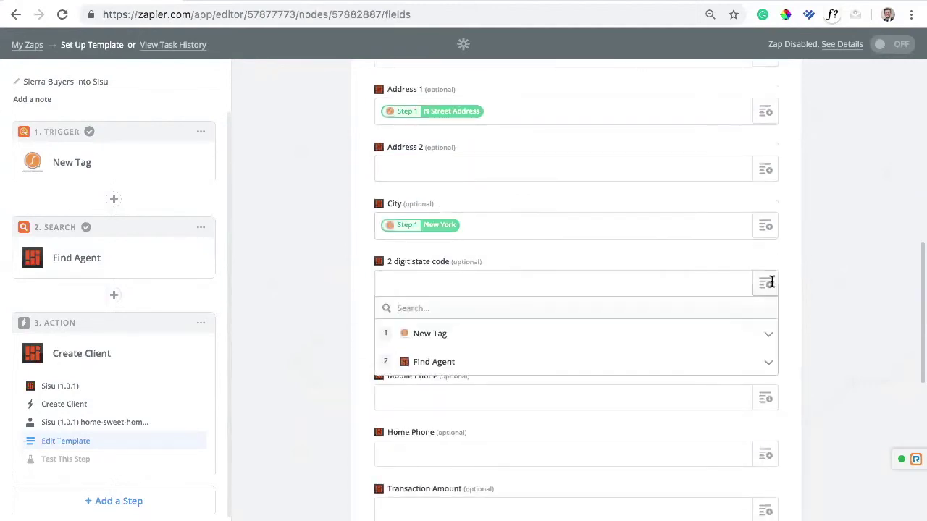
text(state)
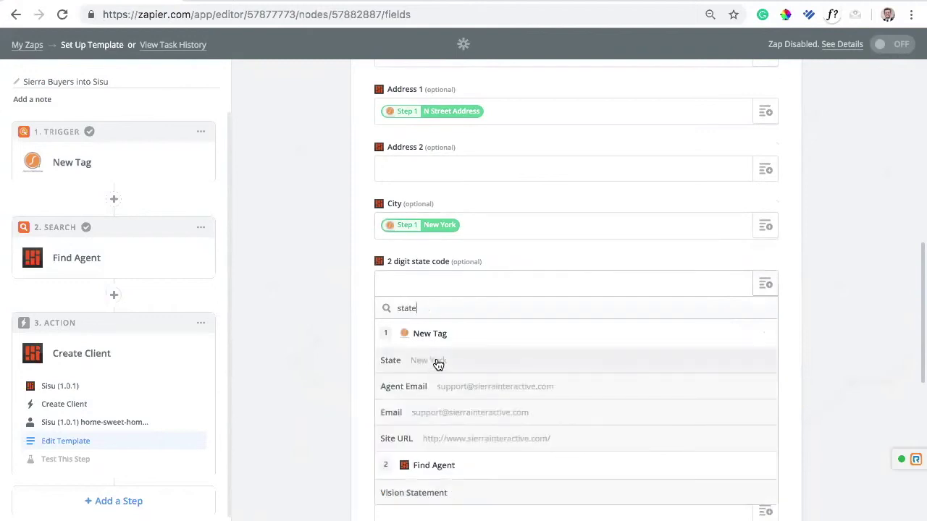
click(306, 358)
Step: Map the 2 digit state code to New Tag's State and the Postal Code to New Tag's Zip
scroll(319, 386, down, 2)
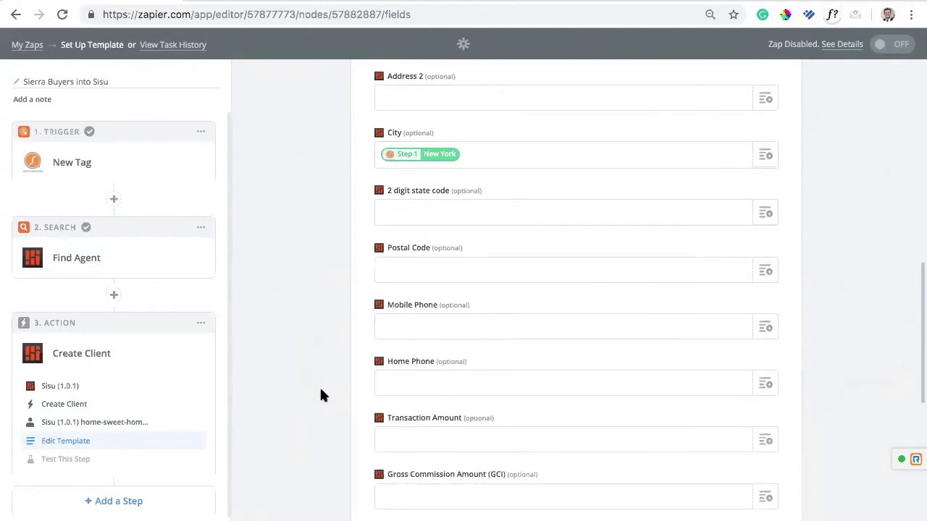
click(766, 213)
text(state)
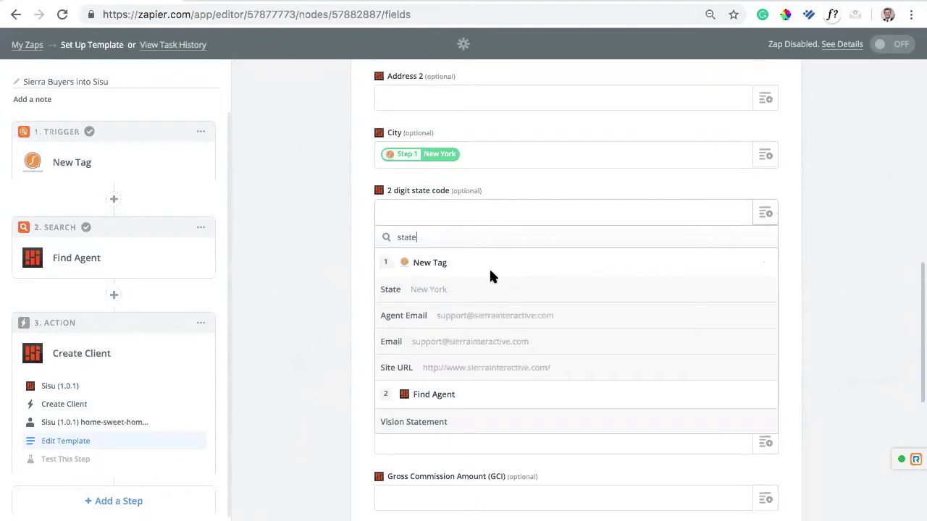
click(440, 288)
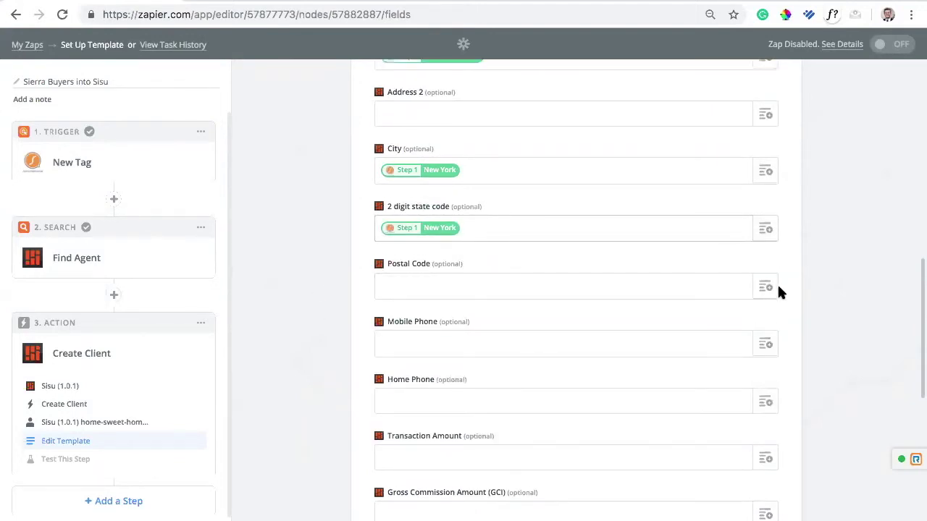
click(767, 287)
text(zip)
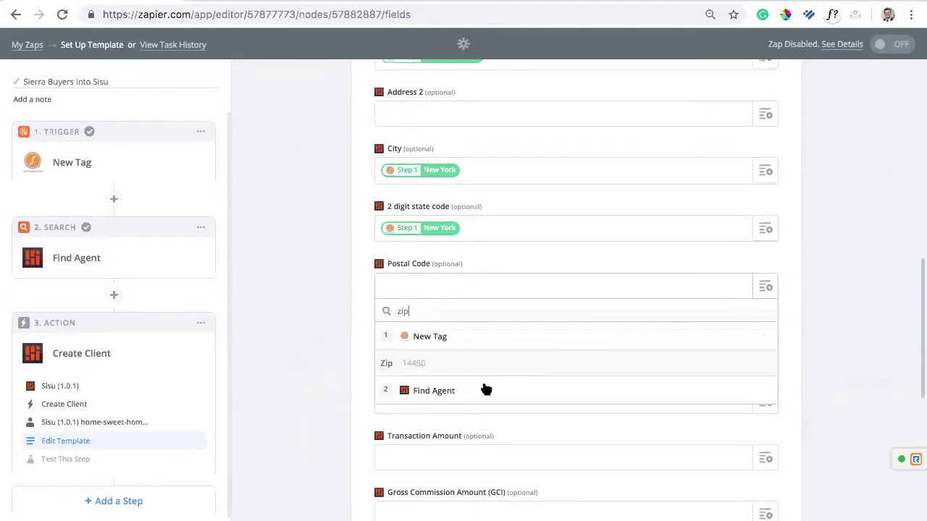
click(440, 371)
Step: Map the client's Mobile Phone to the phone value from New Tag
scroll(304, 352, down, 1)
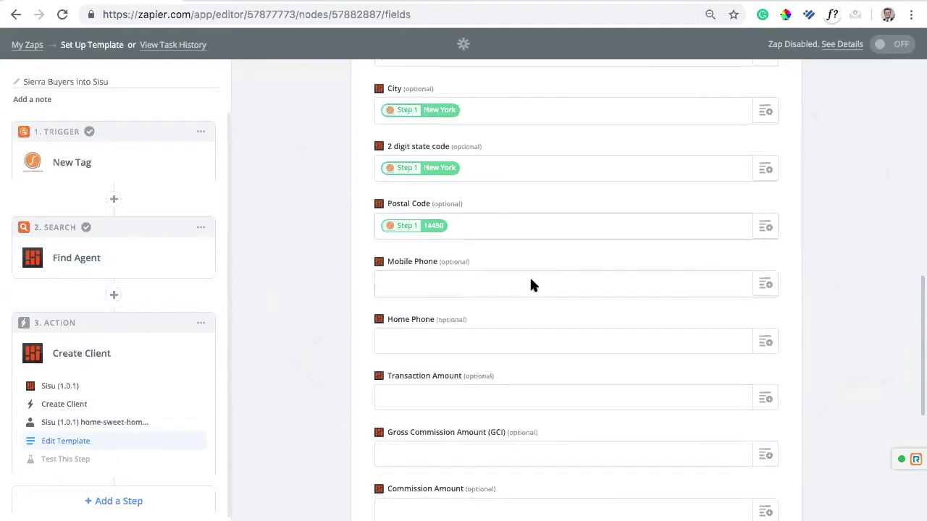
click(765, 283)
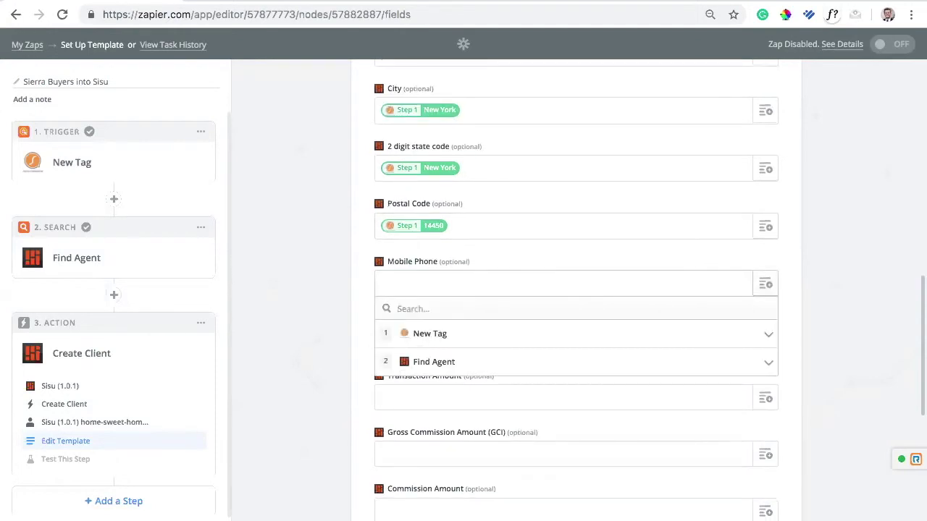
text(phone)
click(426, 360)
Step: Map the Transaction Amount to New Tag's Average Price
scroll(310, 345, down, 1)
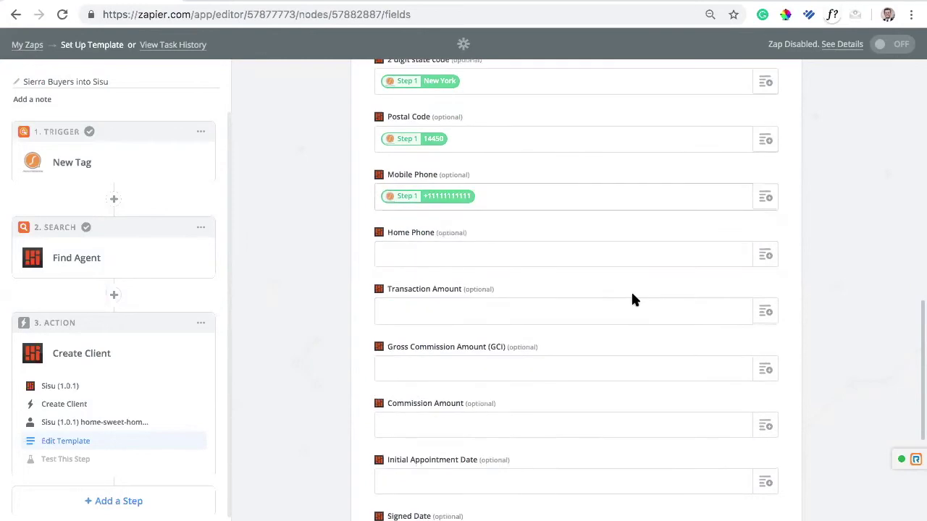
click(767, 314)
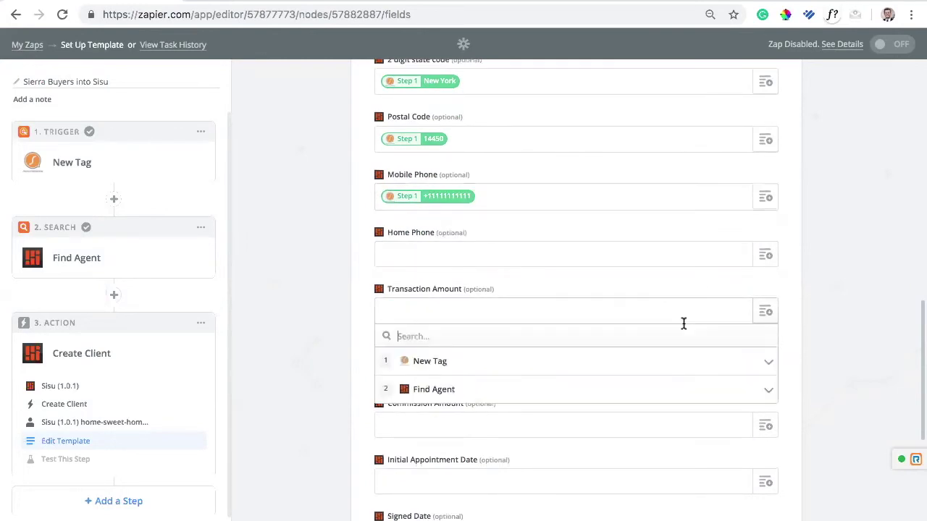
text(price)
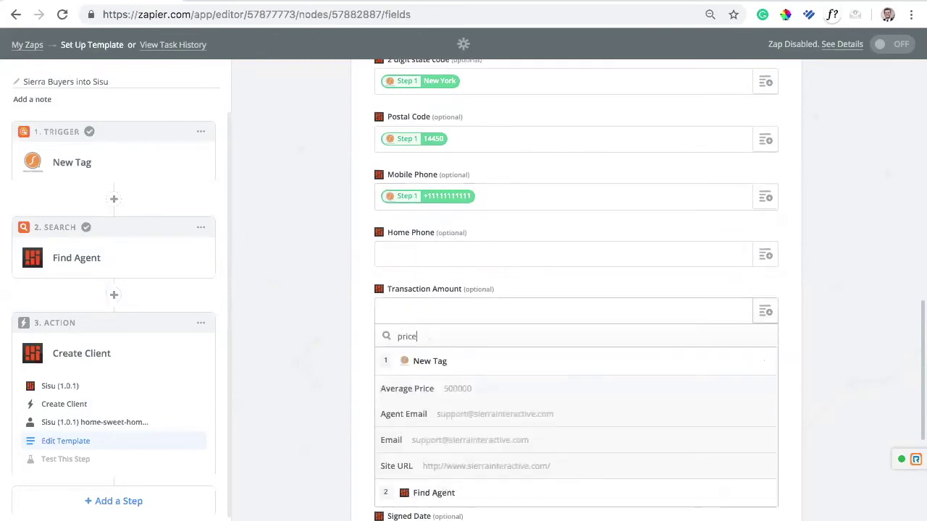
click(453, 390)
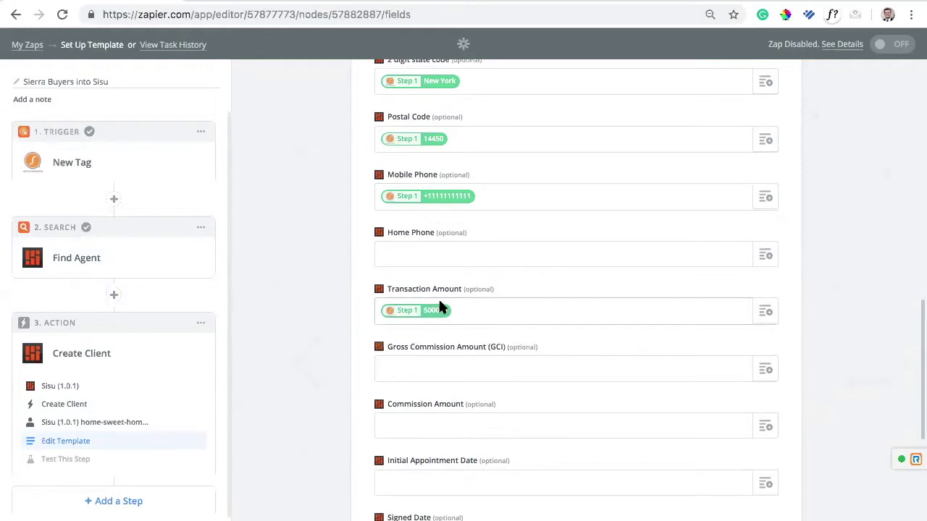
scroll(438, 318, down, 1)
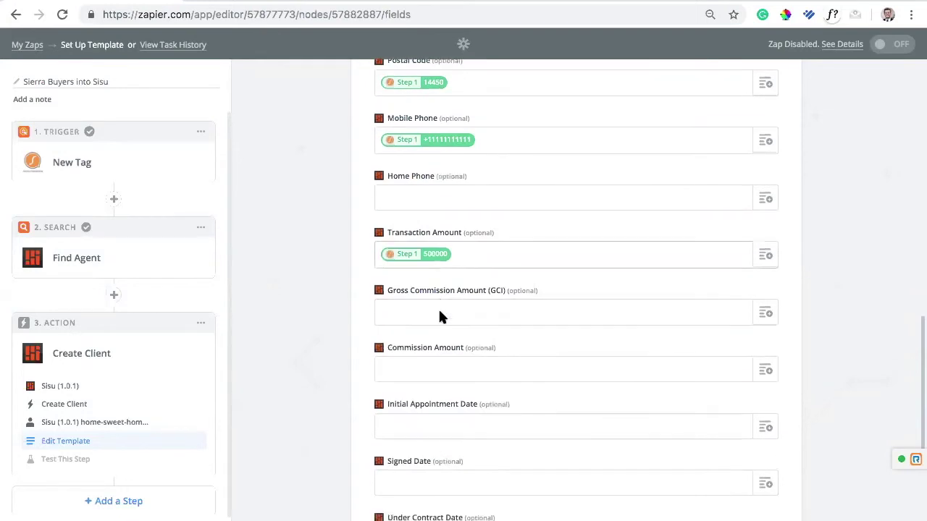
scroll(510, 341, down, 1)
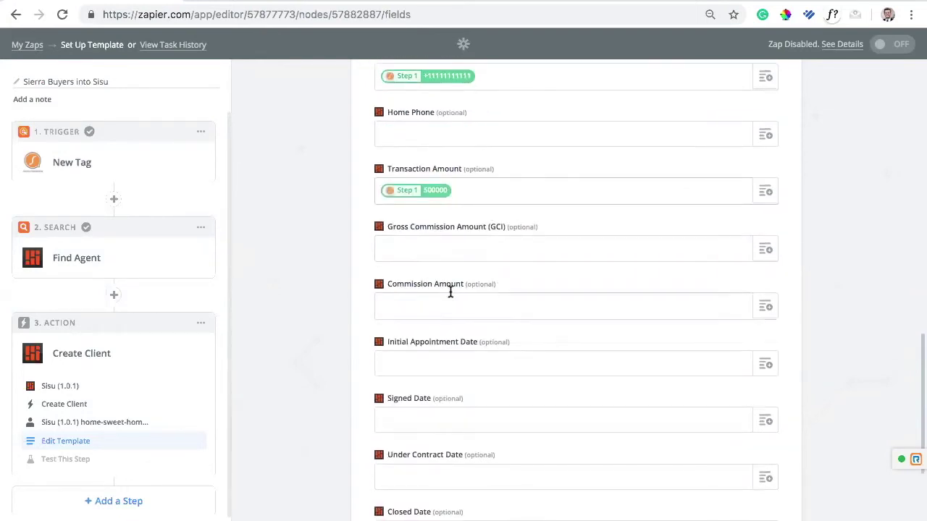
Step: Map the client's Lead Type to New Tag's Source
scroll(427, 307, down, 1)
scroll(568, 319, down, 1)
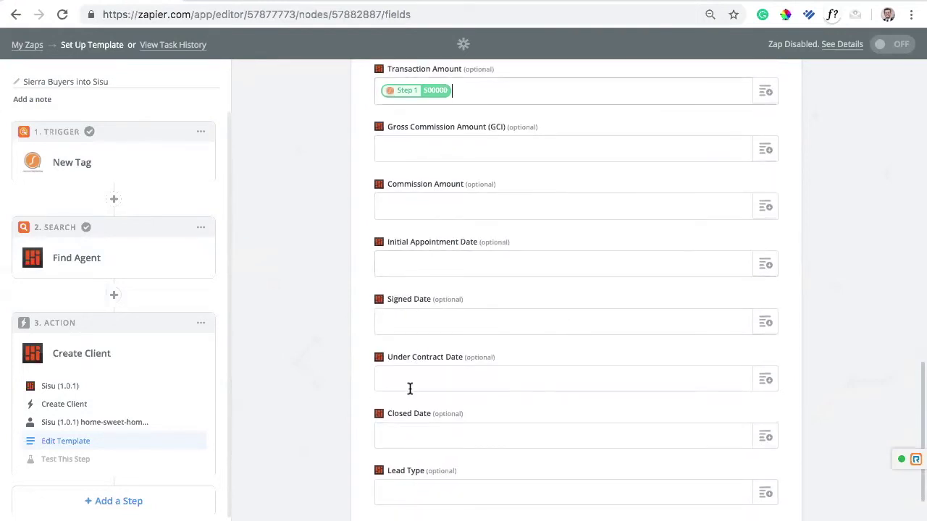
scroll(407, 415, down, 1)
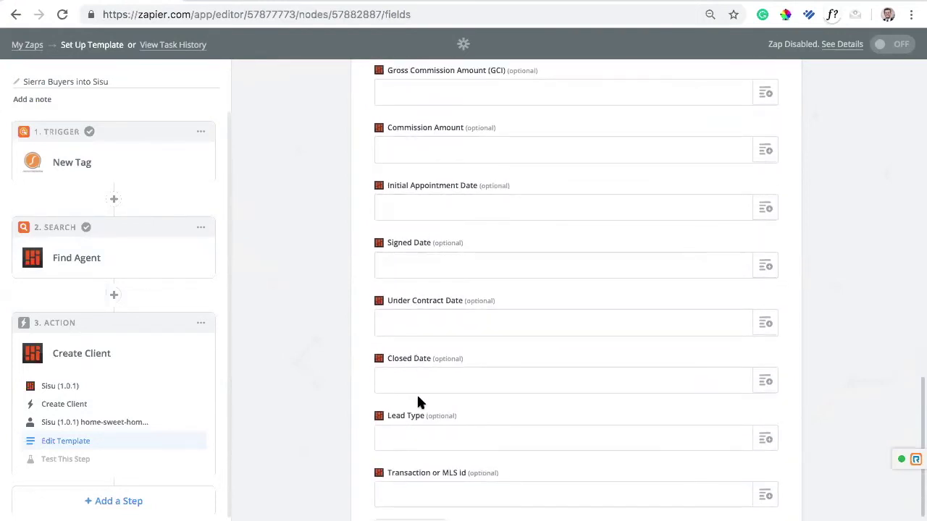
scroll(420, 394, down, 1)
scroll(427, 380, down, 1)
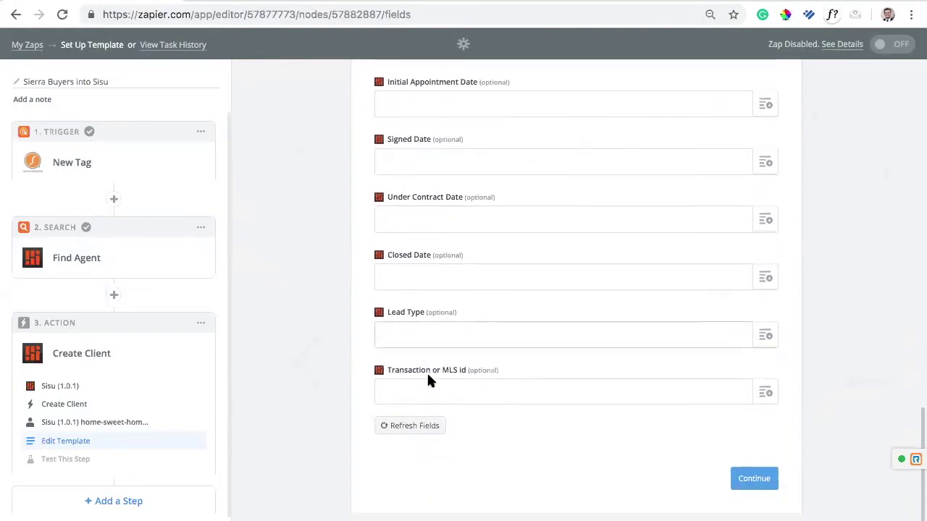
click(775, 343)
text(source)
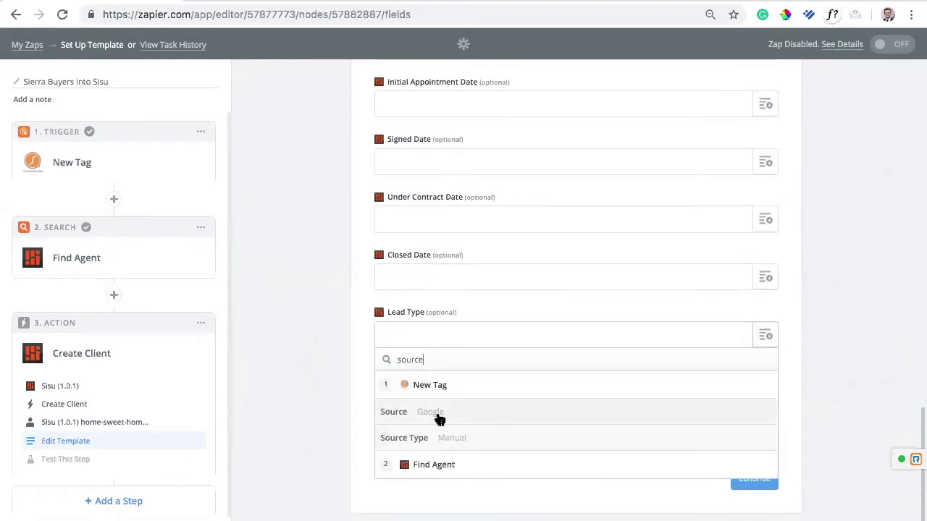
click(438, 416)
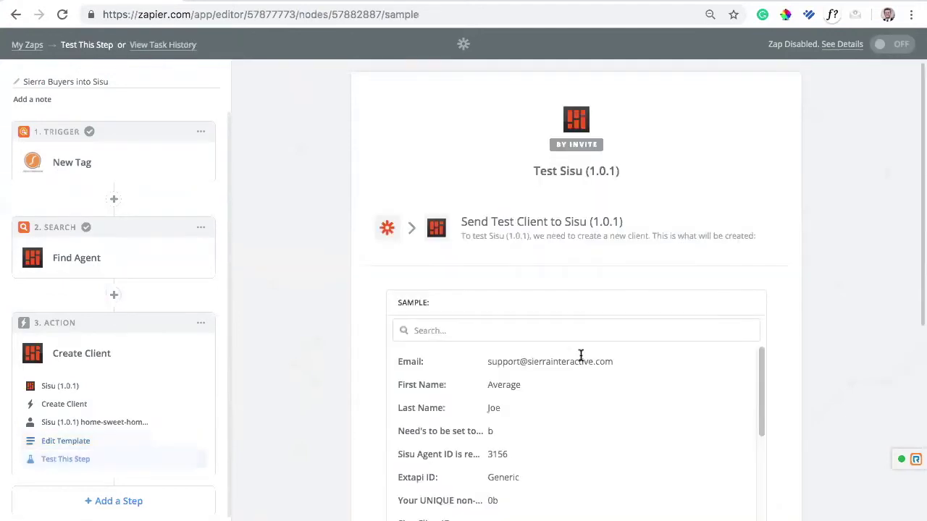
Step: Send the test client to Sisu and finish the Create Client step
scroll(726, 319, down, 5)
click(728, 461)
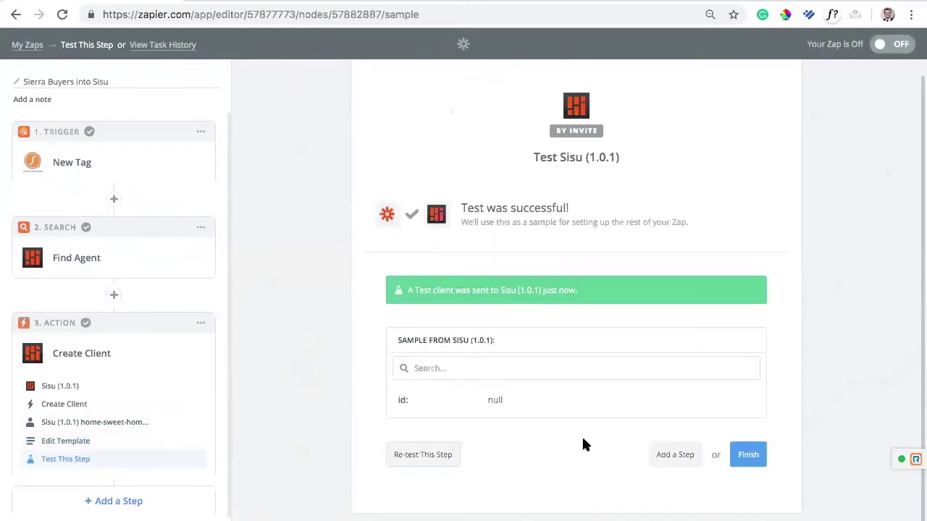
click(732, 453)
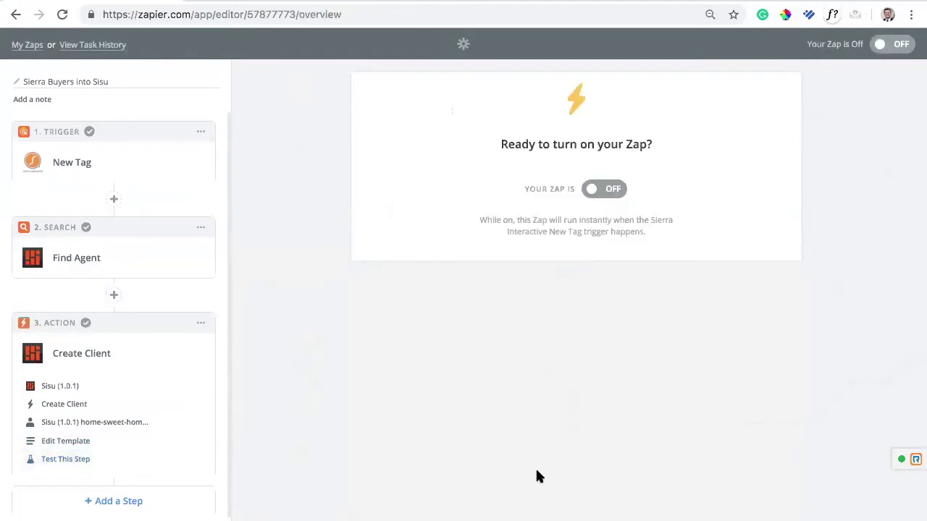
Step: Turn on the Sierra Buyers into Sisu Zap
click(591, 189)
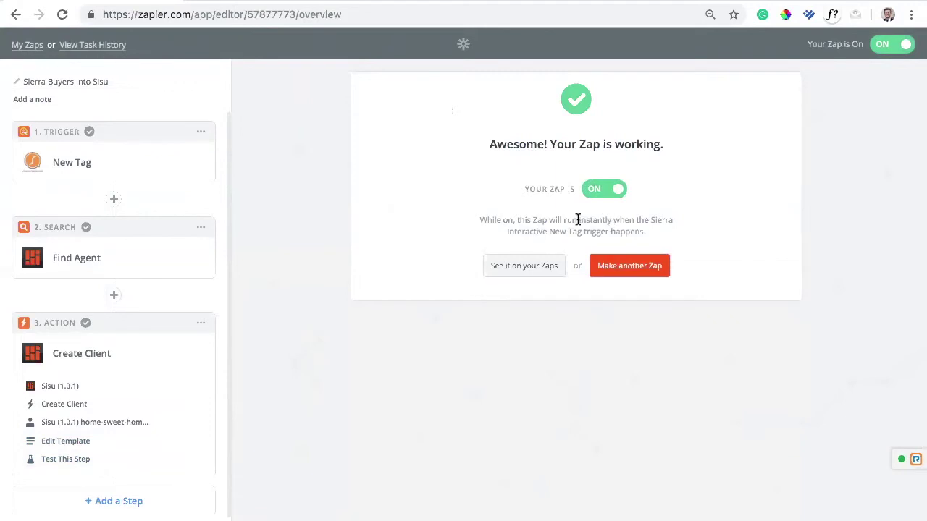
drag(579, 220, 700, 229)
click(721, 224)
Step: Return to the list of Zaps and view the actions available for the Sierra Buyers into Sisu Zap
click(32, 46)
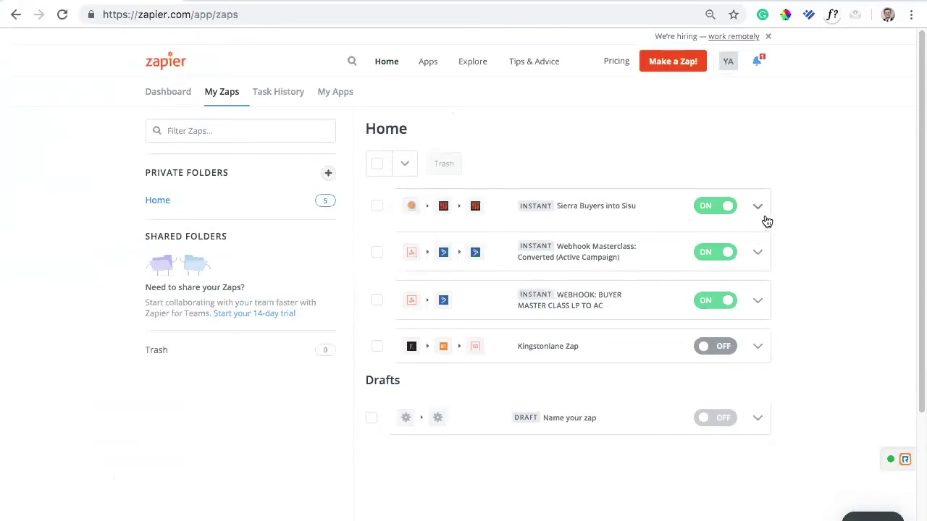
click(760, 211)
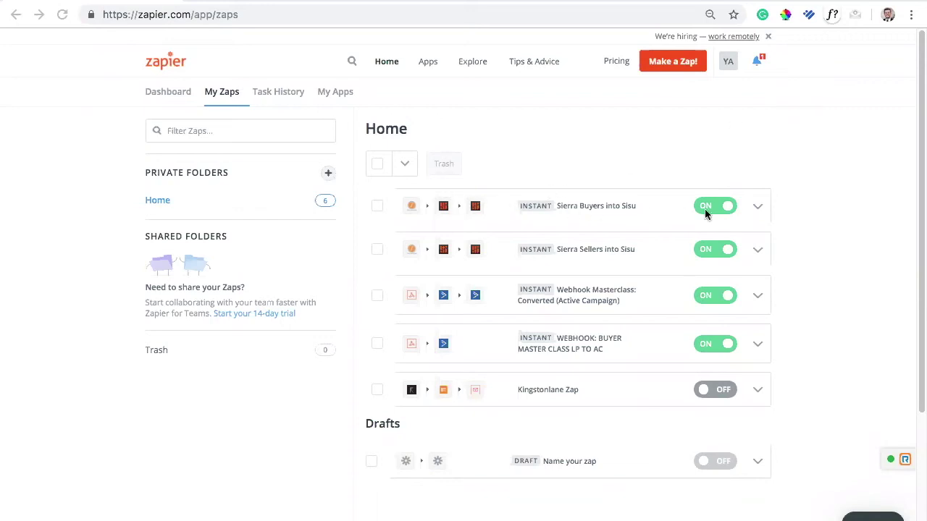
click(754, 210)
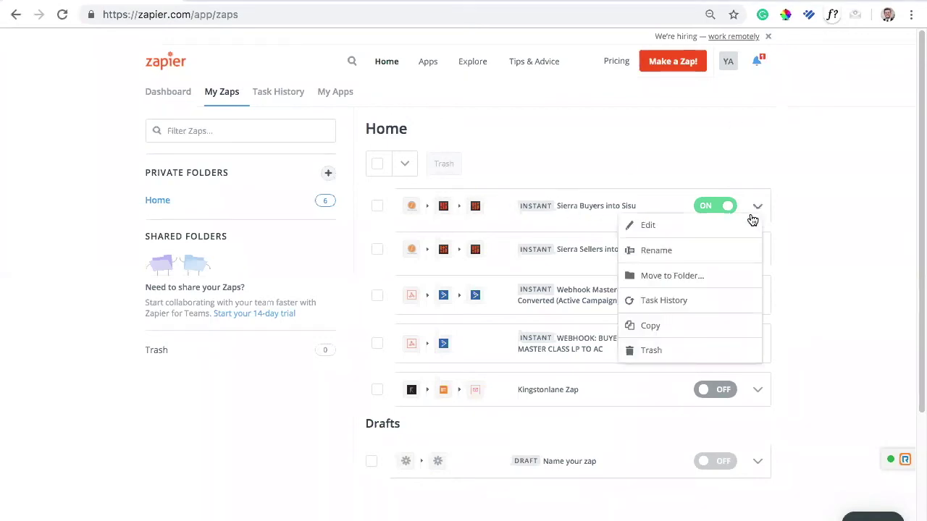
click(828, 265)
Step: Open the Sierra Sellers into Sisu Zap and review the site, agent and tag options of its New Tag trigger
click(620, 251)
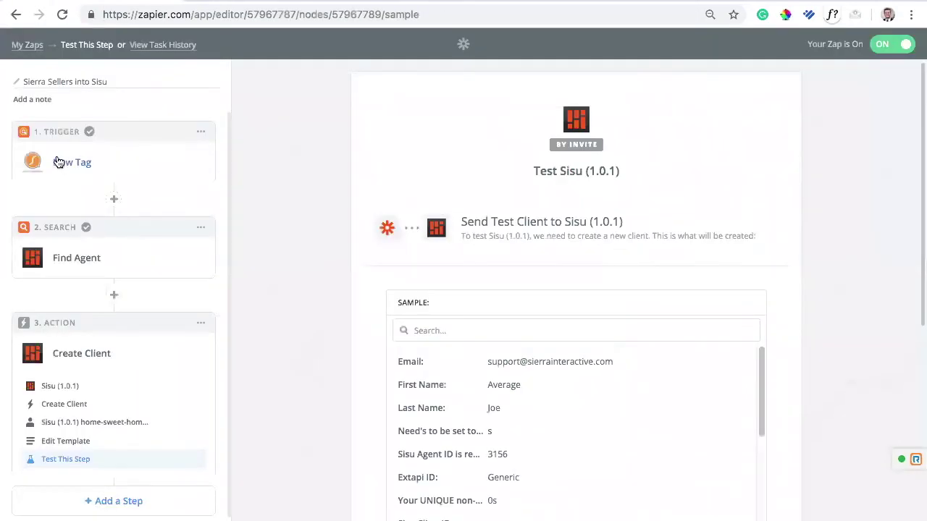
click(58, 162)
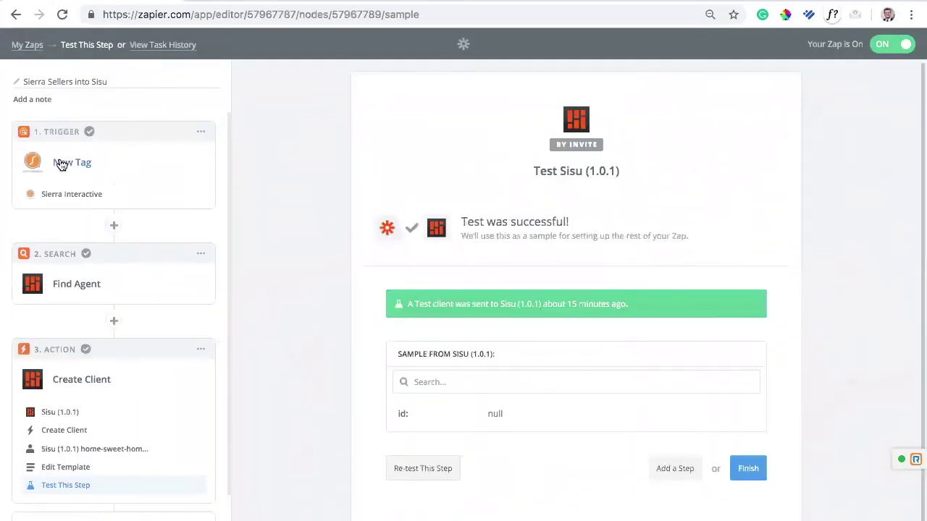
click(54, 247)
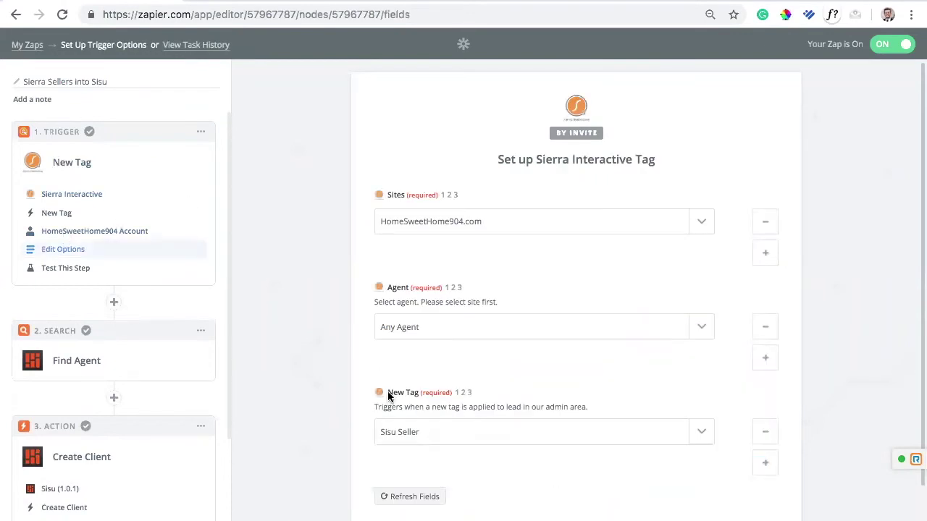
drag(388, 392, 439, 397)
click(342, 420)
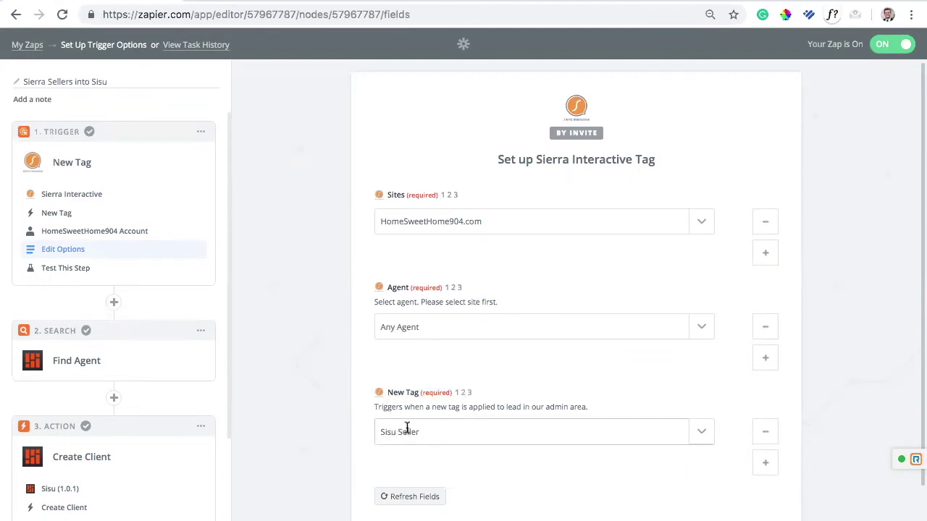
scroll(283, 396, down, 1)
scroll(195, 413, down, 2)
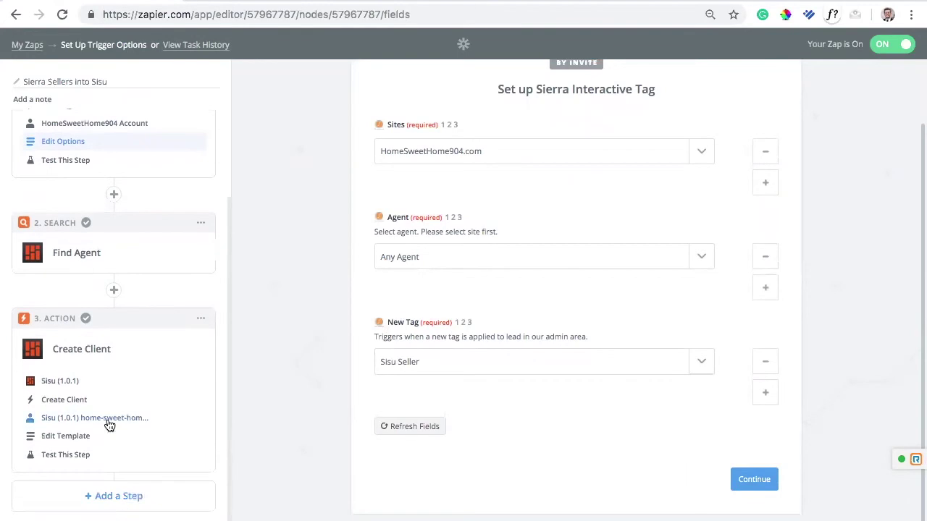
Step: Review the Sellers Zap's Create Client template, examining the seller or buyer type, the unique non-Sisu identifier and the remaining mapped fields
click(57, 439)
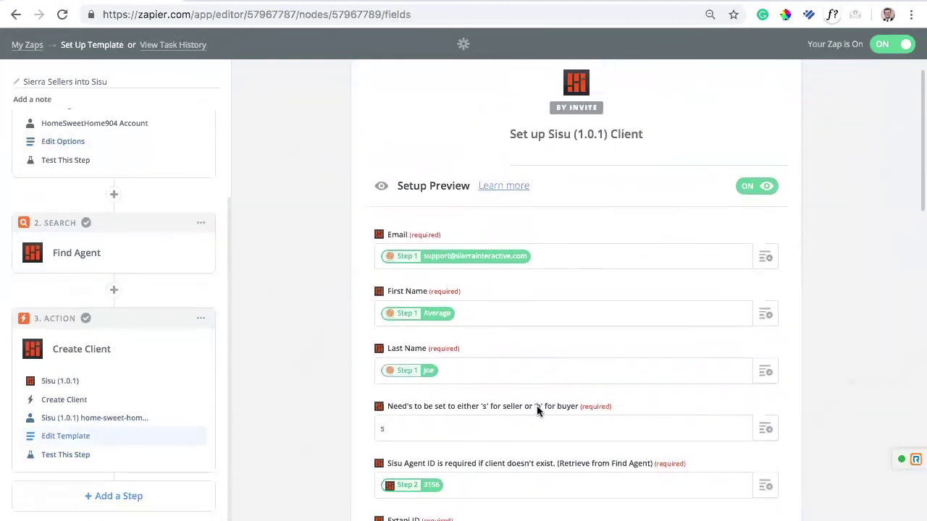
drag(535, 406, 578, 406)
scroll(509, 410, down, 3)
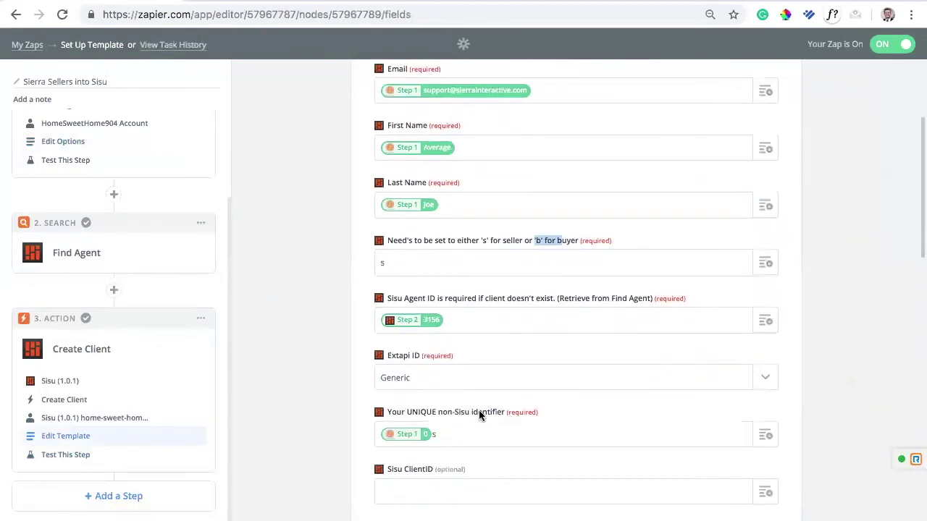
click(440, 436)
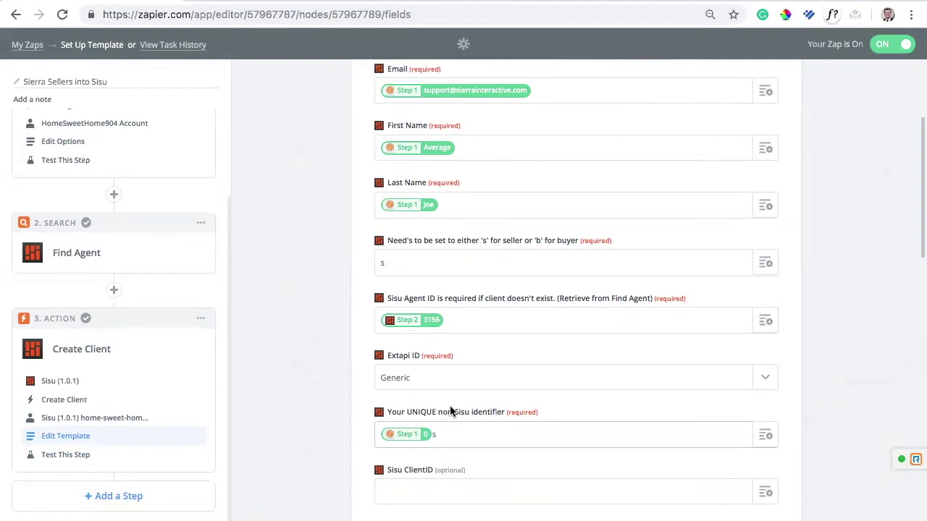
scroll(499, 366, up, 1)
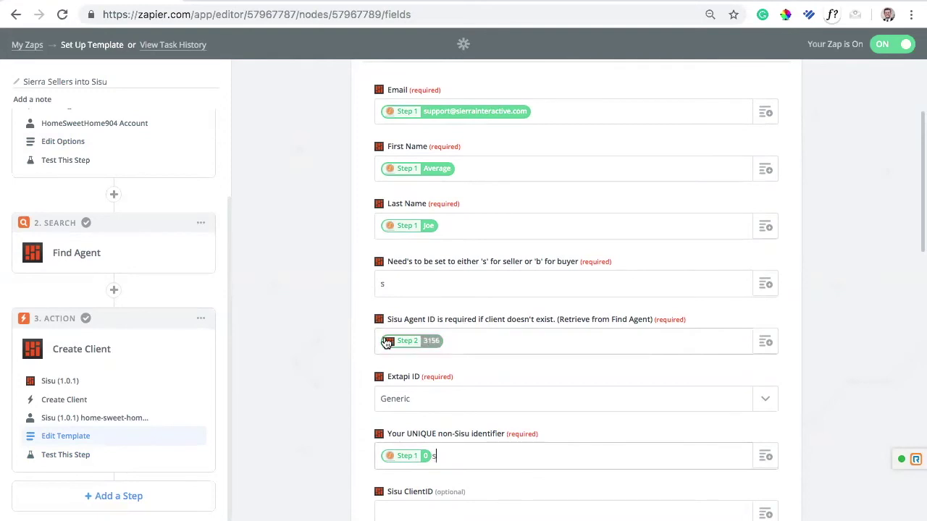
scroll(225, 301, up, 1)
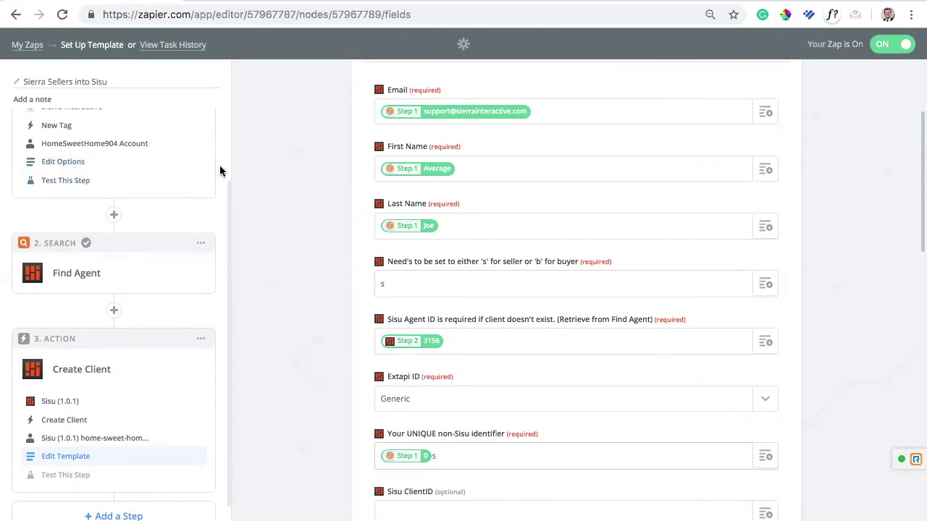
scroll(299, 414, down, 15)
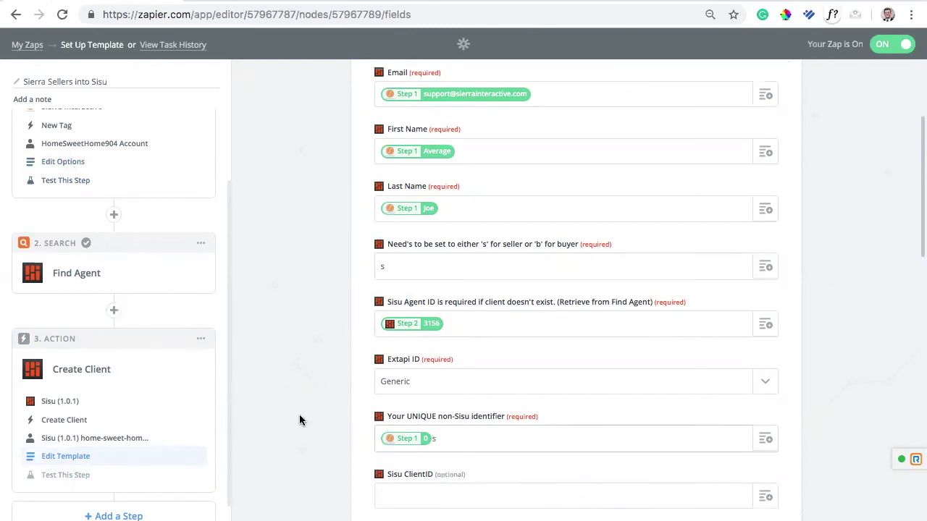
scroll(319, 359, down, 3)
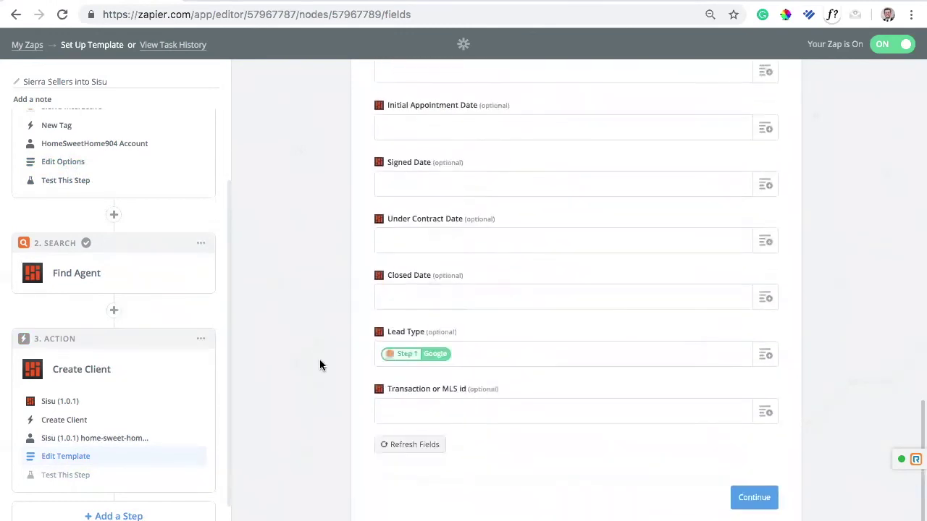
scroll(320, 359, up, 12)
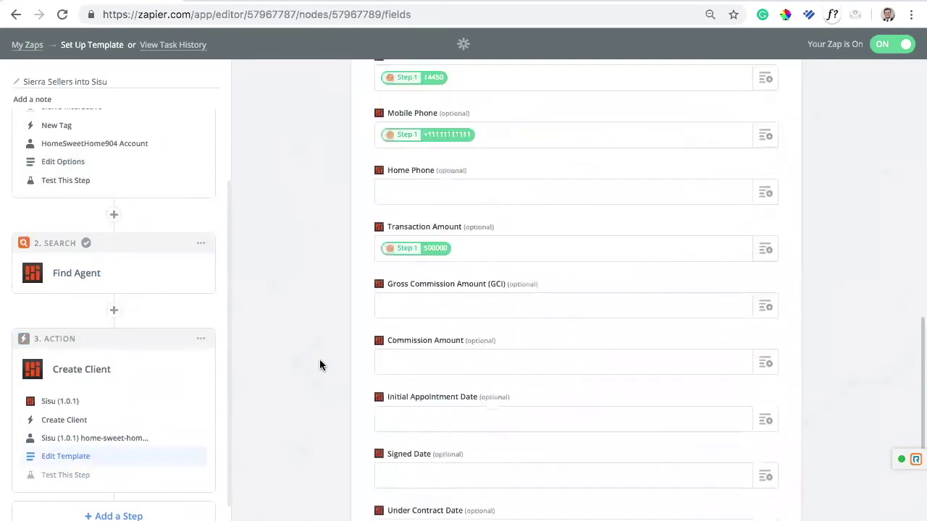
Step: Open the task history of the Sierra Buyers into Sisu Zap and view the details of its logged run
click(45, 48)
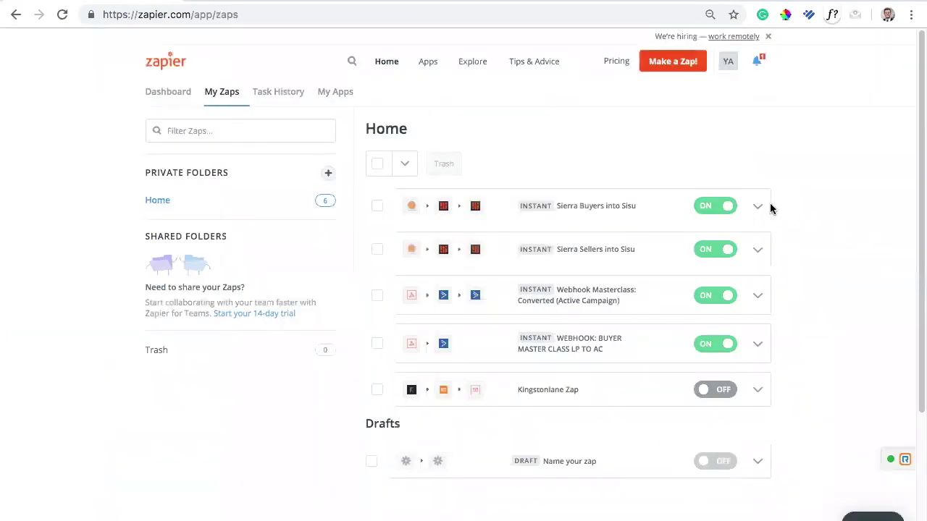
click(757, 207)
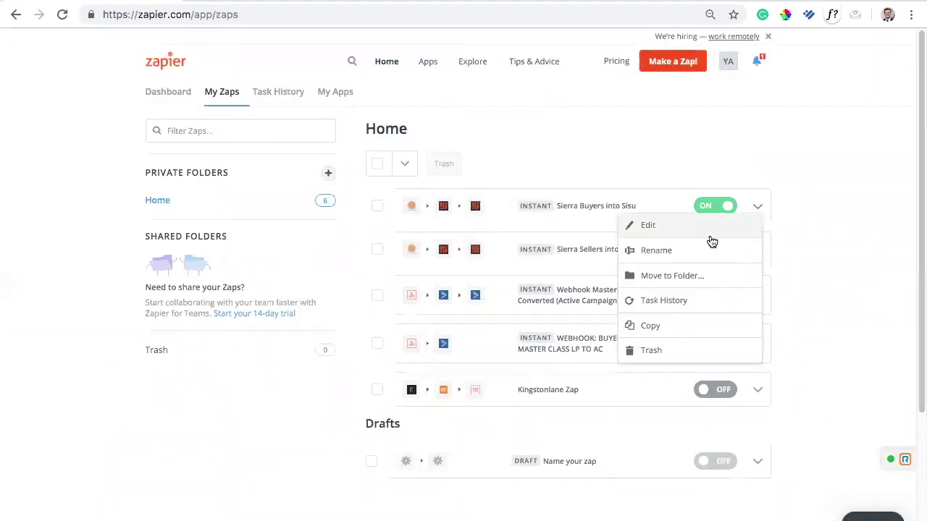
click(674, 300)
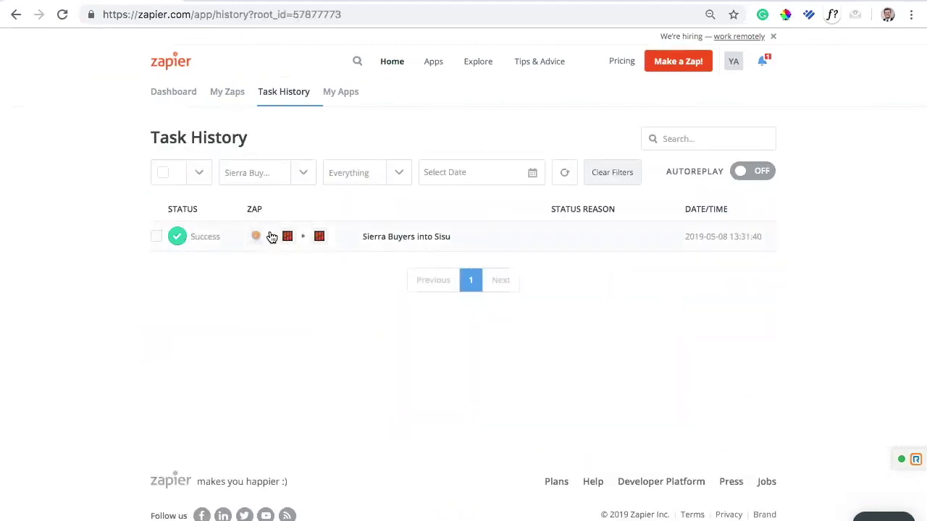
click(233, 241)
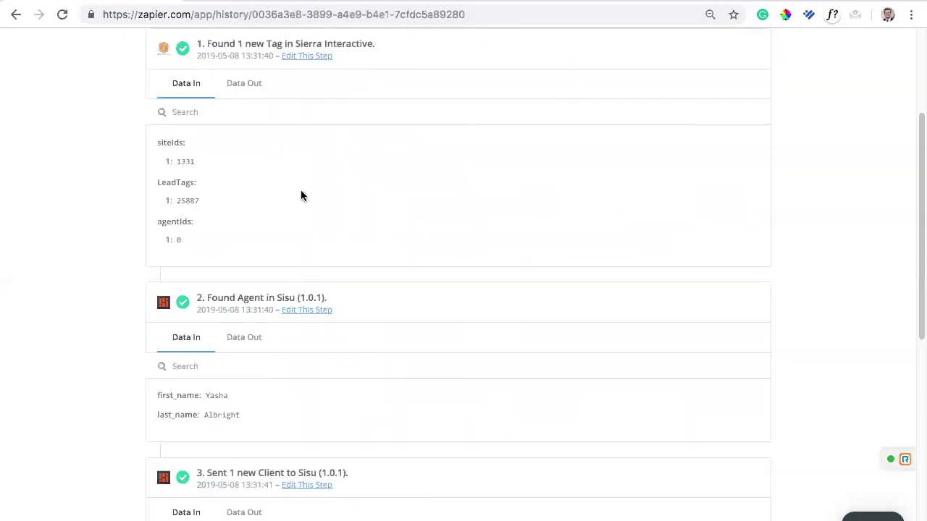
Step: Examine the run's incoming data for the new tag, found agent and new client steps
scroll(301, 195, up, 2)
scroll(282, 302, down, 2)
scroll(326, 271, up, 2)
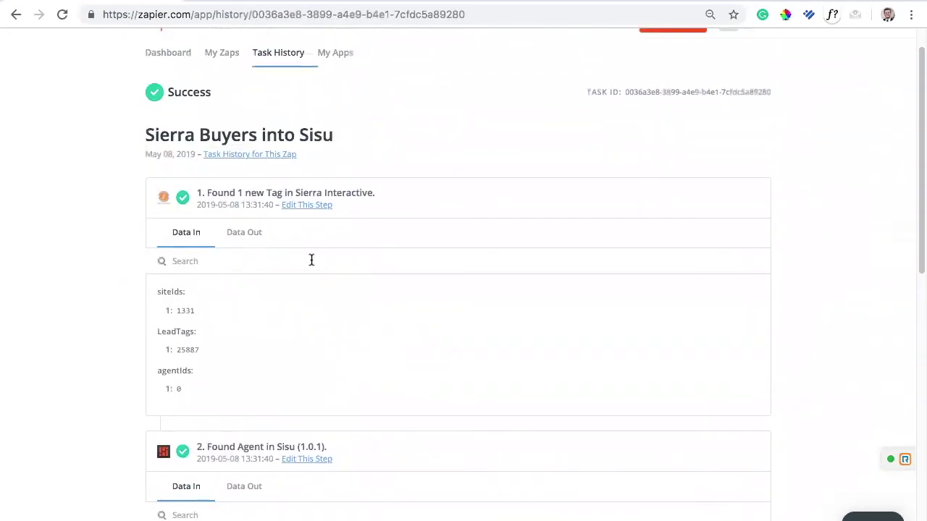
scroll(275, 321, down, 2)
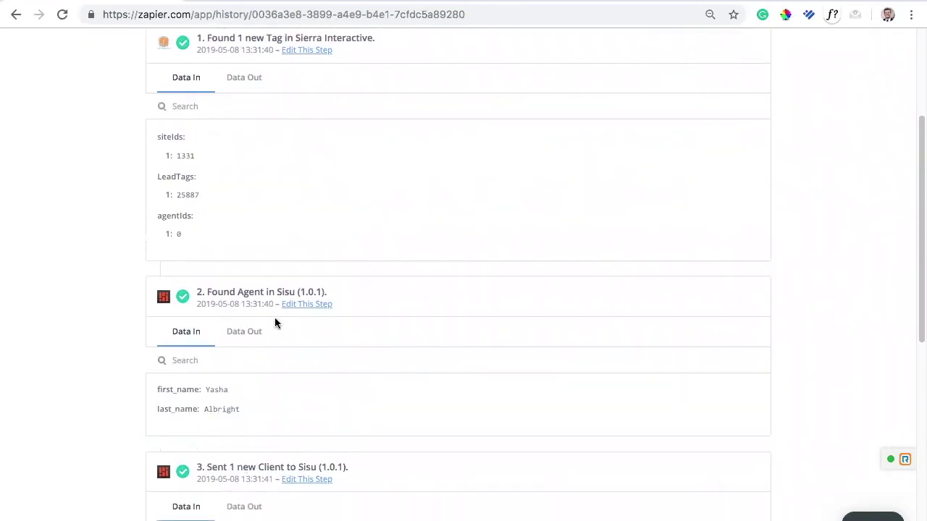
scroll(361, 296, down, 4)
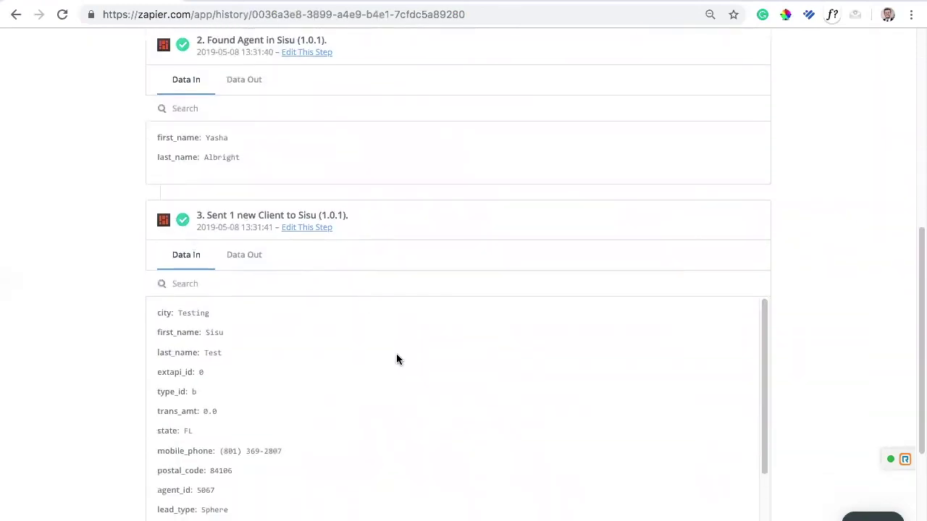
scroll(396, 355, down, 1)
scroll(102, 322, down, 3)
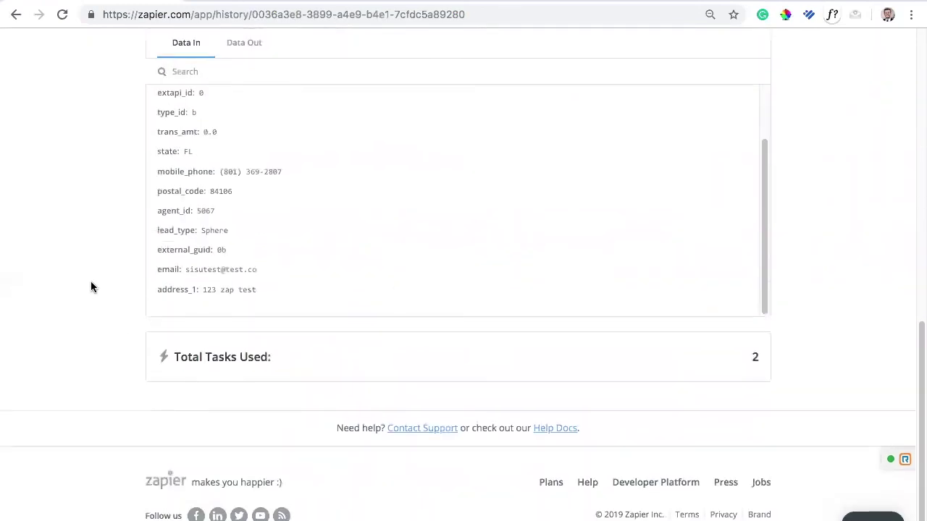
scroll(90, 286, up, 2)
scroll(90, 287, up, 10)
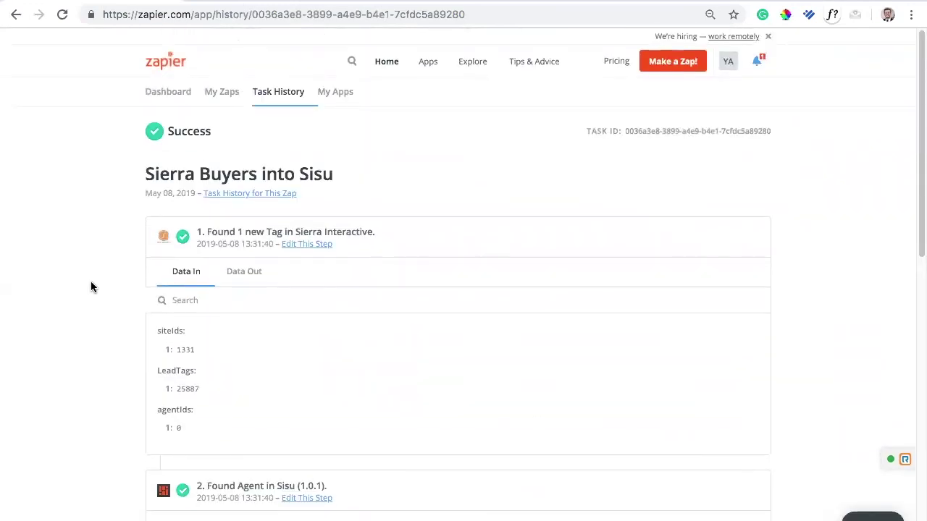